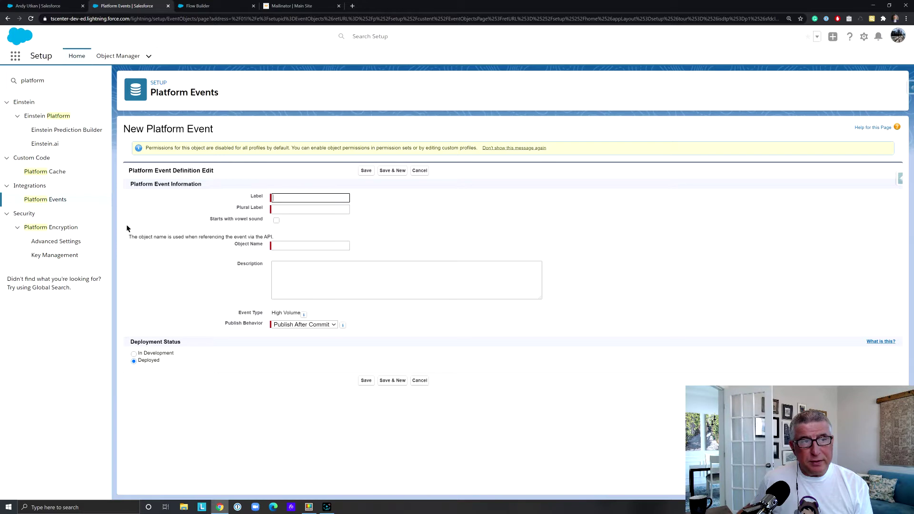
# Open the Survey Event platform event definition, then filter Setup's Quick Find by 'flow'
pyautogui.click(61, 202)
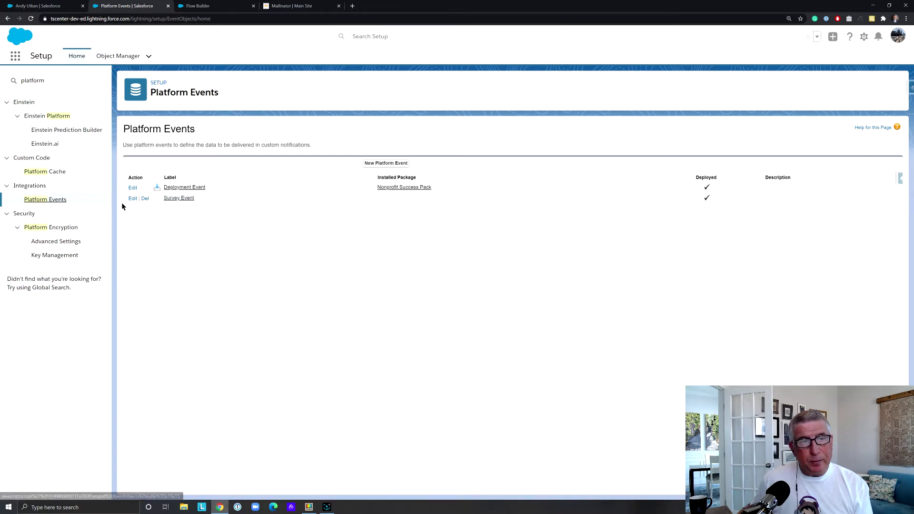
pyautogui.click(181, 198)
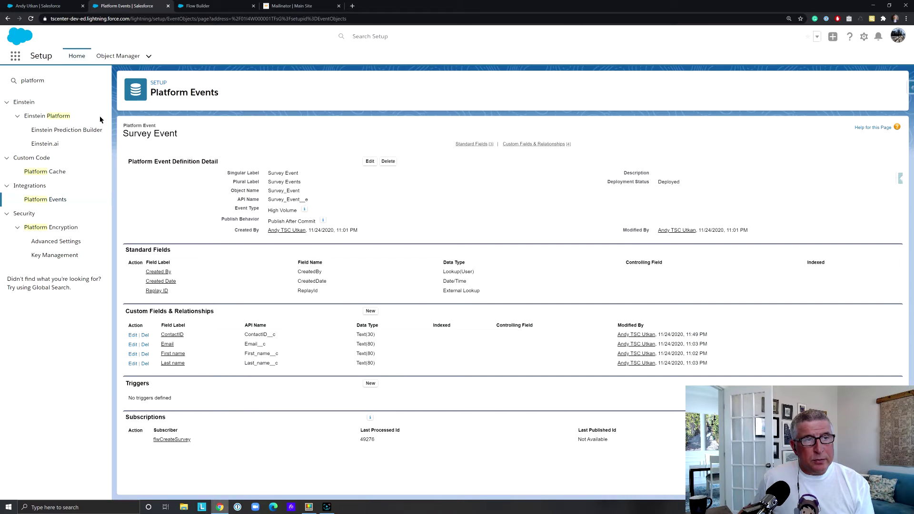
pyautogui.click(87, 85)
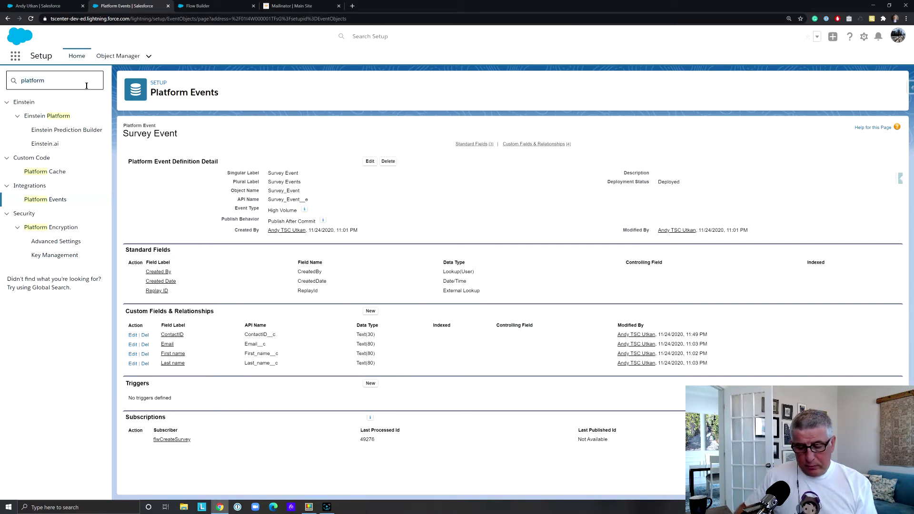
pyautogui.hotkey('ctrl', 'a')
pyautogui.write('flow')
# Open FlwCaseSurveySendAll from the Setup Flows list in Flow Builder
pyautogui.click(31, 172)
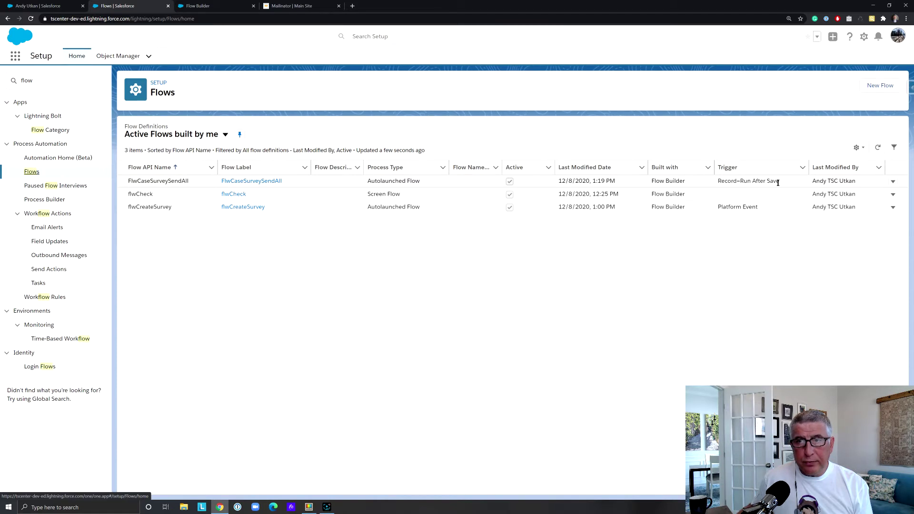
pyautogui.click(242, 182)
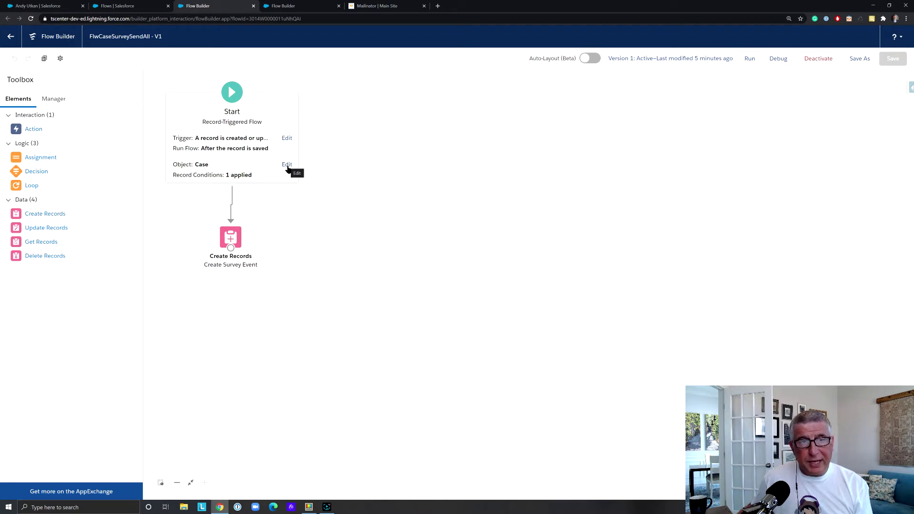
# Review the Case Status = Closed trigger and the Create Survey Event field mappings
pyautogui.click(287, 164)
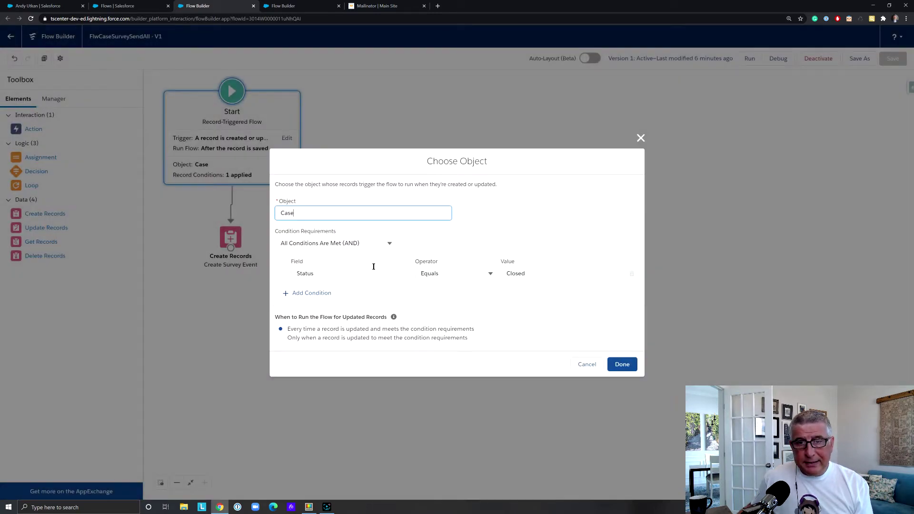
pyautogui.click(621, 364)
pyautogui.doubleClick(237, 243)
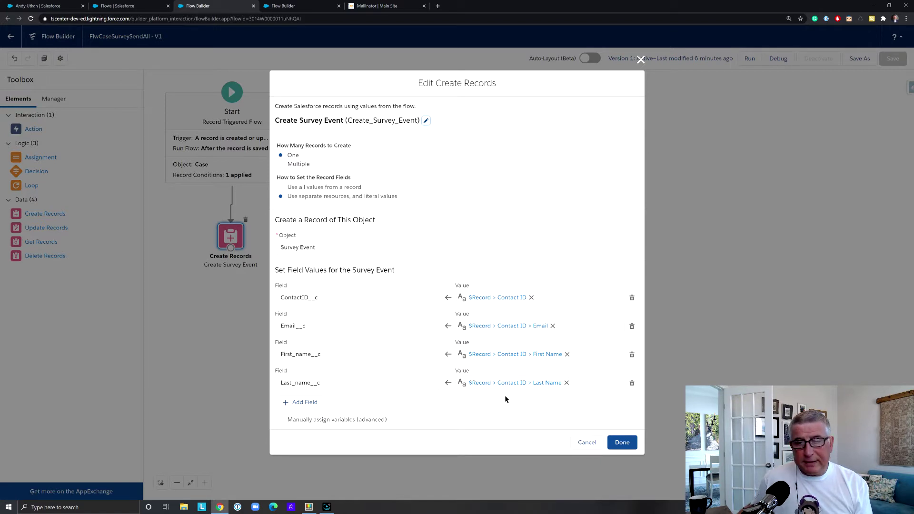
pyautogui.click(627, 443)
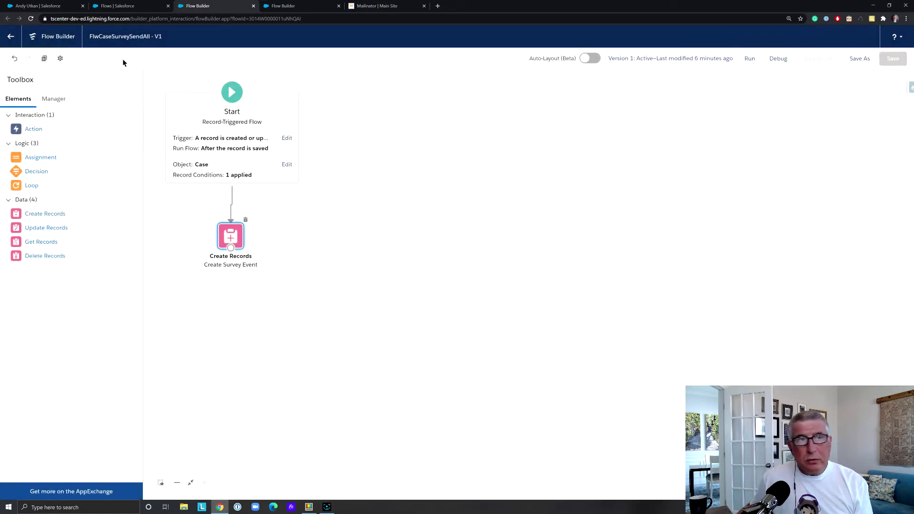
# Leave Flow Builder and open the flwCreateSurvey flow
pyautogui.click(11, 36)
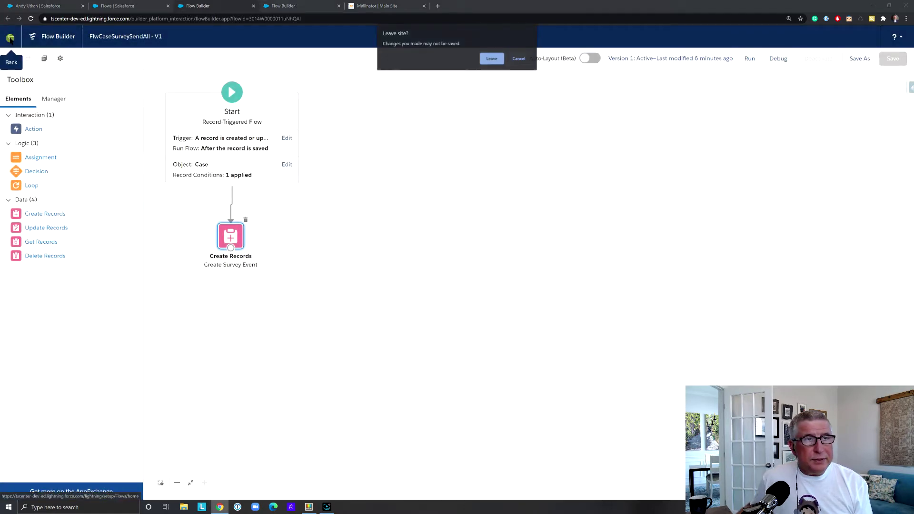
pyautogui.click(492, 62)
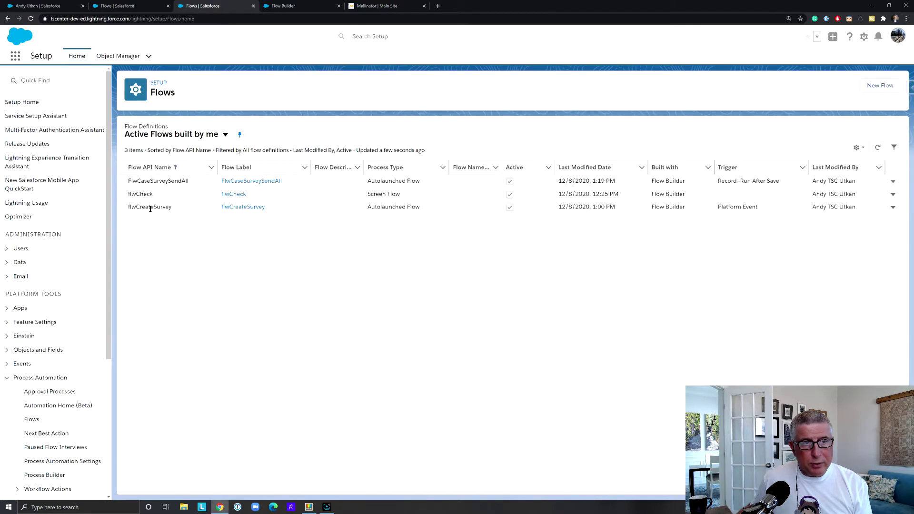
pyautogui.click(247, 211)
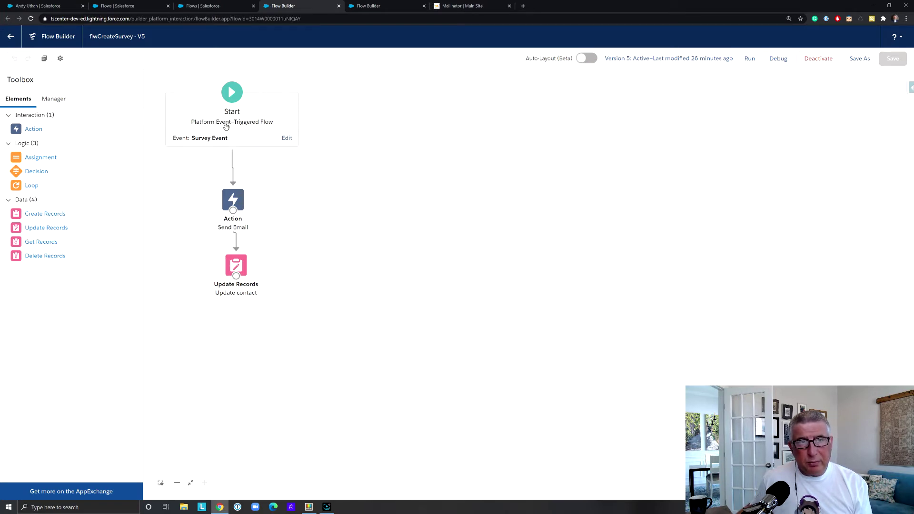
# Review the Send Email action's Survey subject, {!$Record.Email__c} recipient and body text
pyautogui.doubleClick(229, 202)
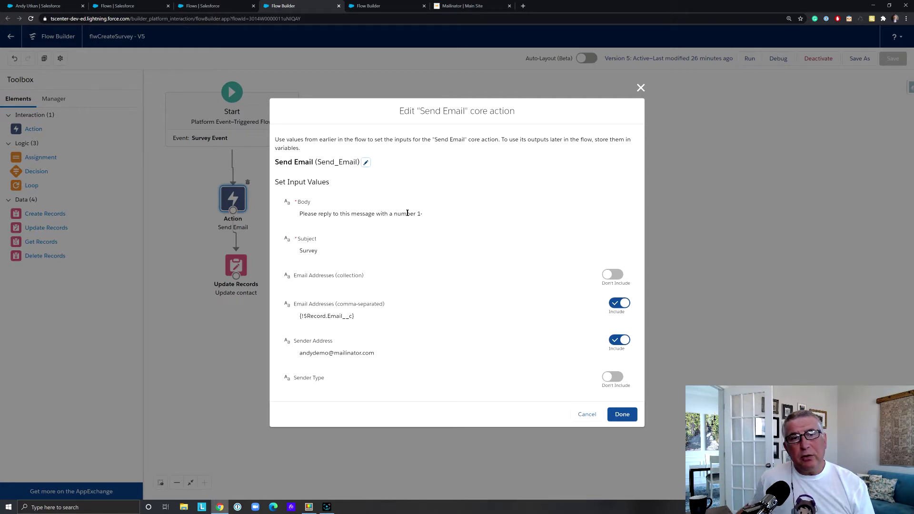
pyautogui.click(389, 213)
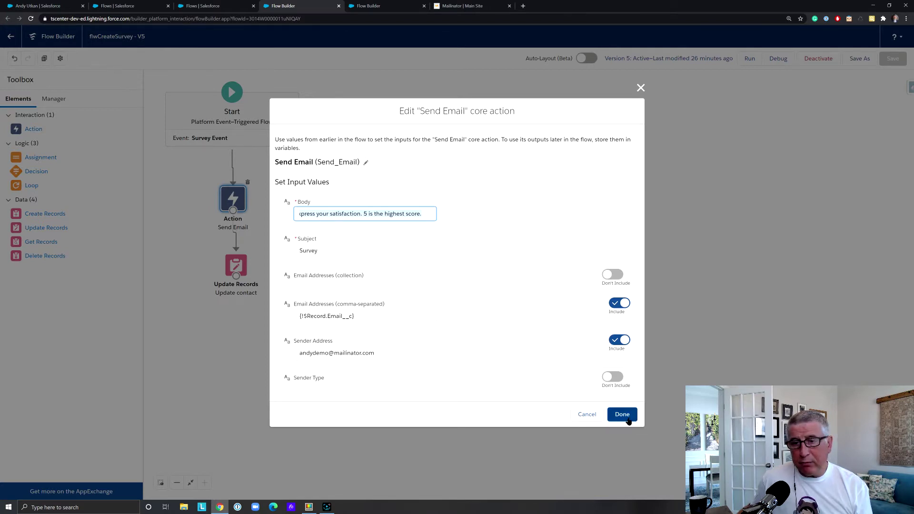
pyautogui.click(627, 418)
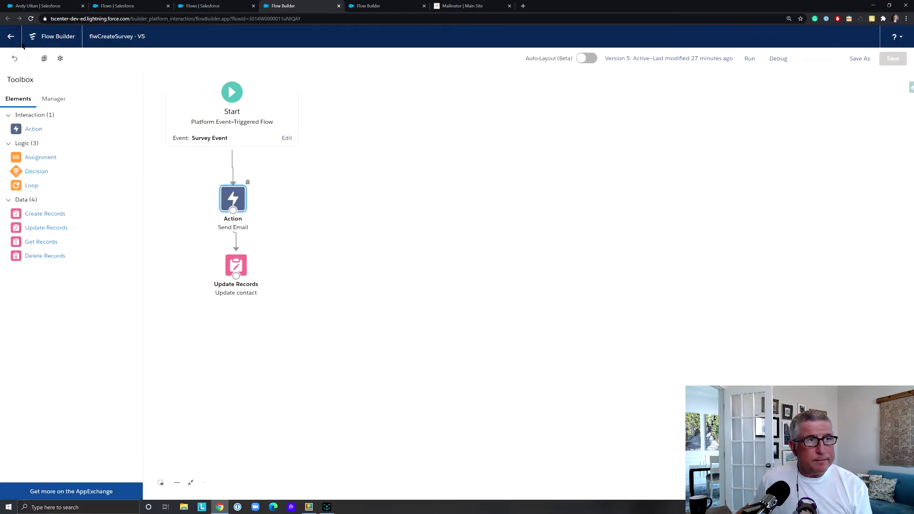
# Leave Flow Builder and switch to the contact's record
pyautogui.click(11, 37)
pyautogui.click(492, 59)
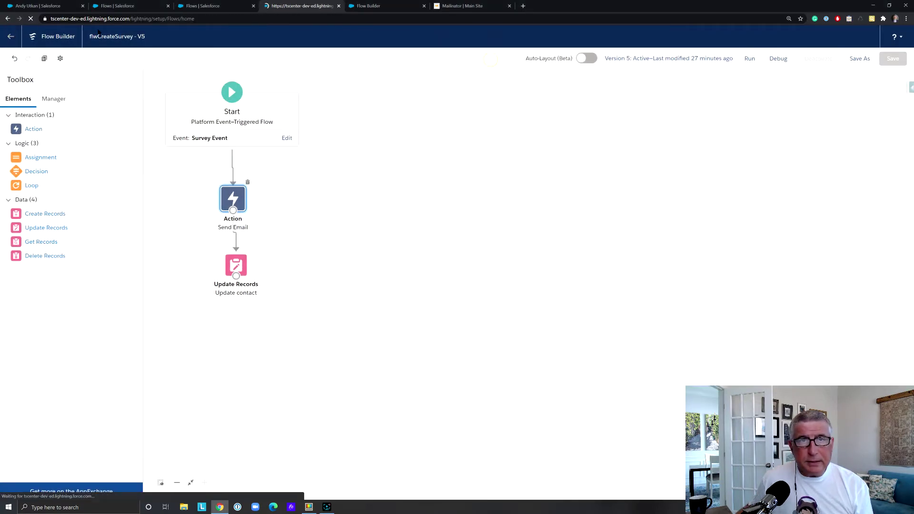
pyautogui.click(51, 6)
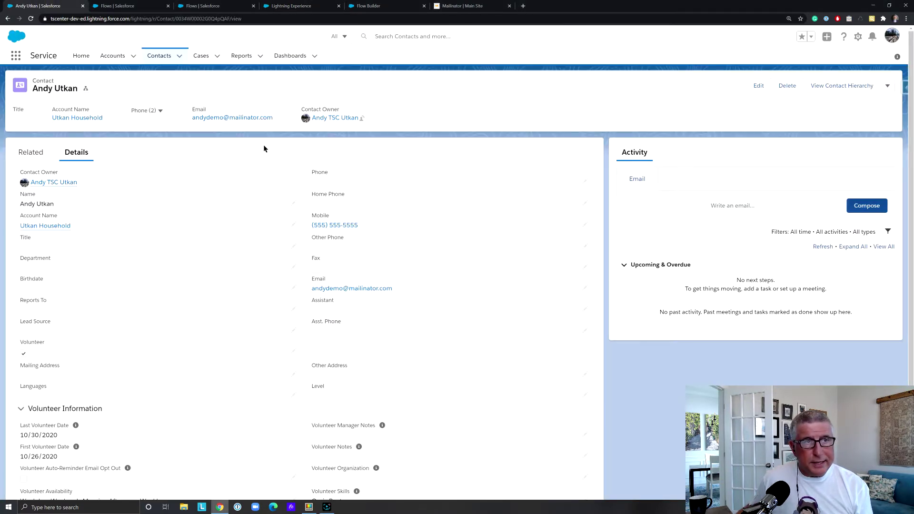
# Reload the contact, confirm its Description field is empty, then open the Cases list
pyautogui.scroll(-3, 115, 168)
pyautogui.scroll(1, 114, 167)
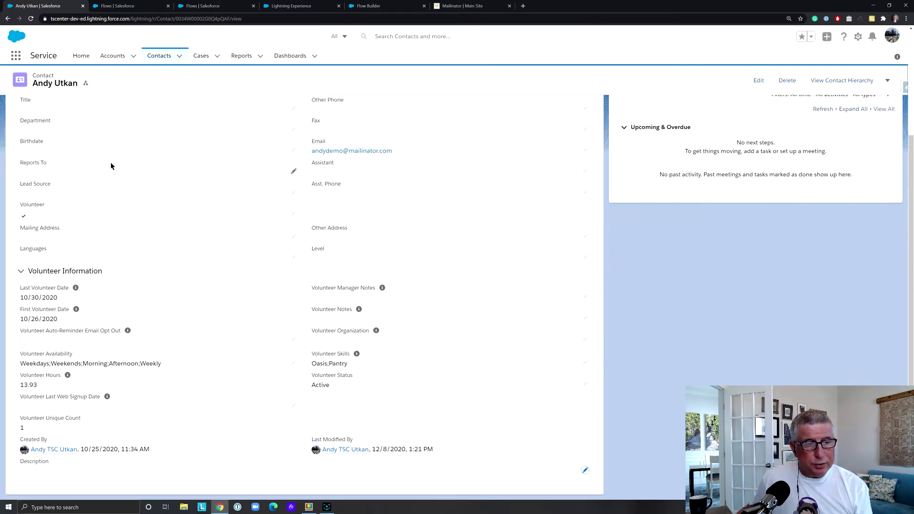
pyautogui.click(31, 18)
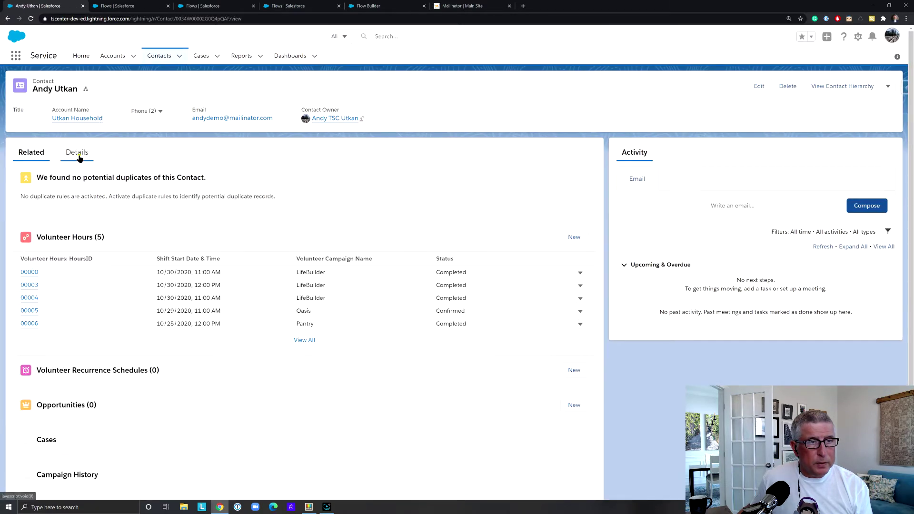
pyautogui.click(78, 153)
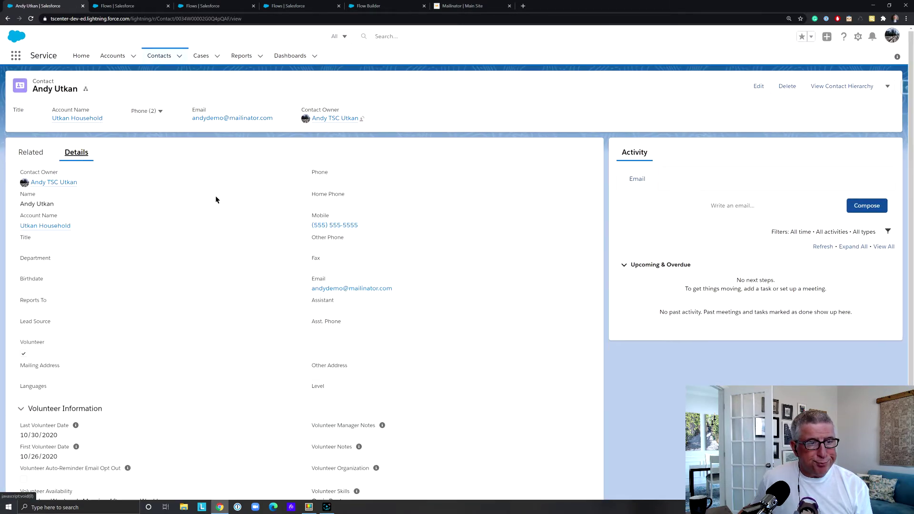
pyautogui.scroll(-3, 216, 200)
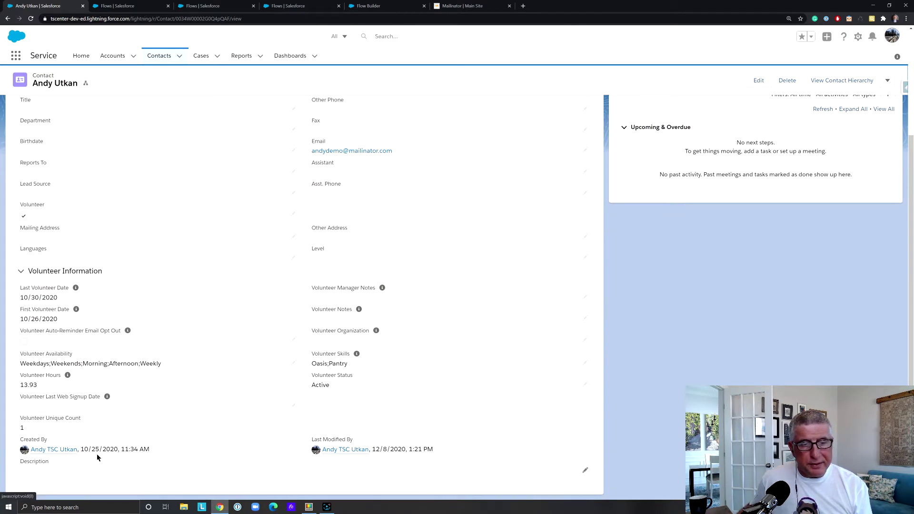
pyautogui.scroll(3, 141, 445)
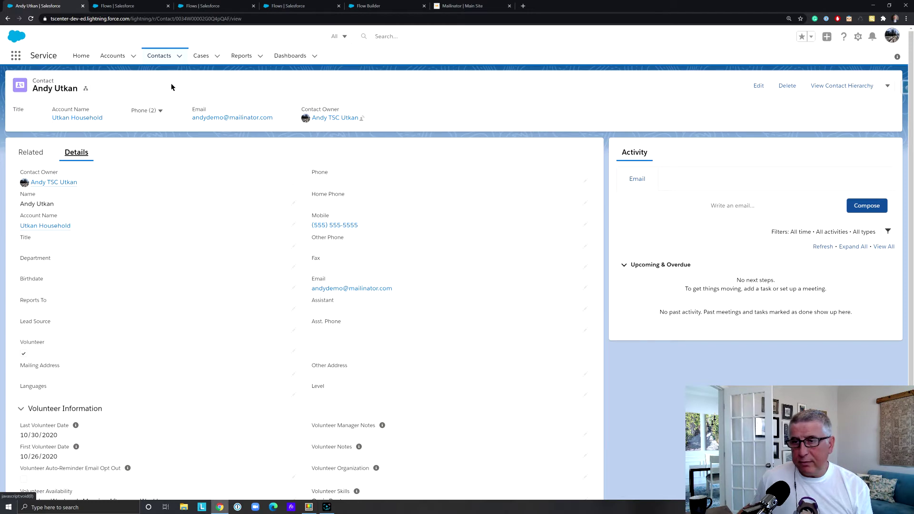
pyautogui.click(200, 56)
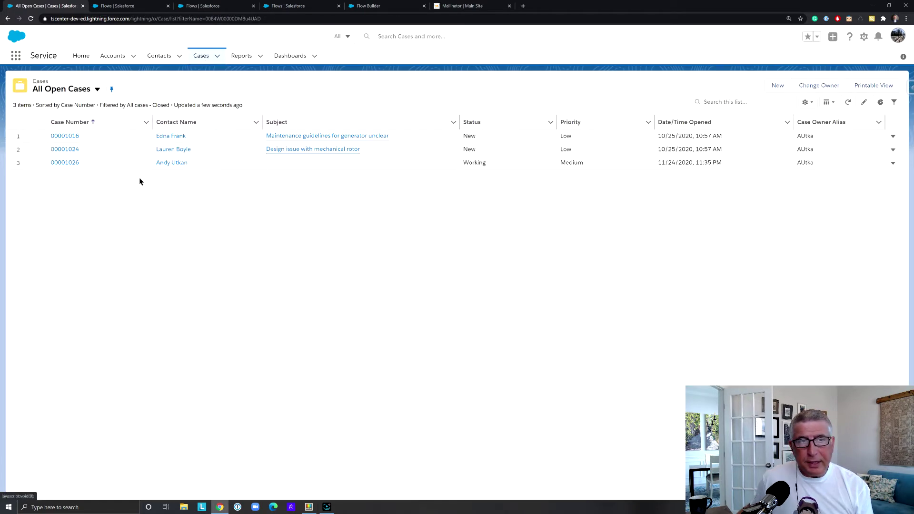
# Create a new case for the contact with origin Phone
pyautogui.click(778, 87)
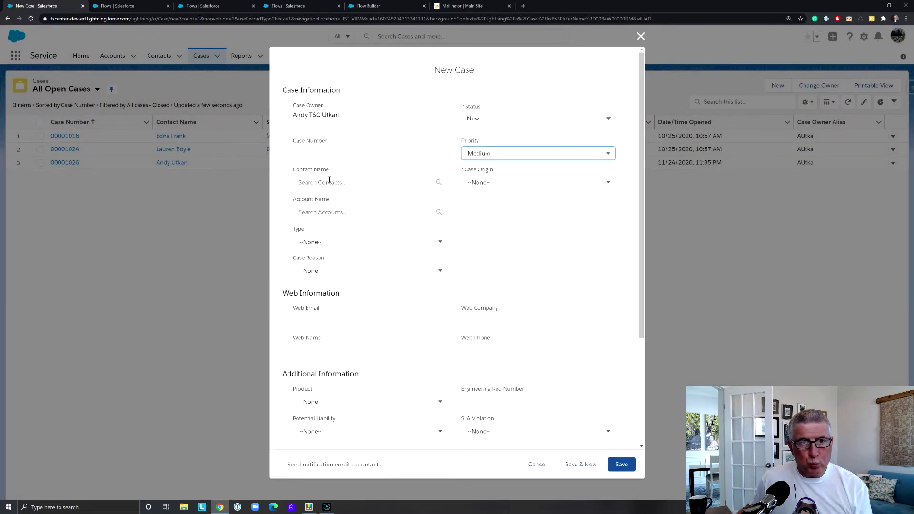
pyautogui.click(329, 180)
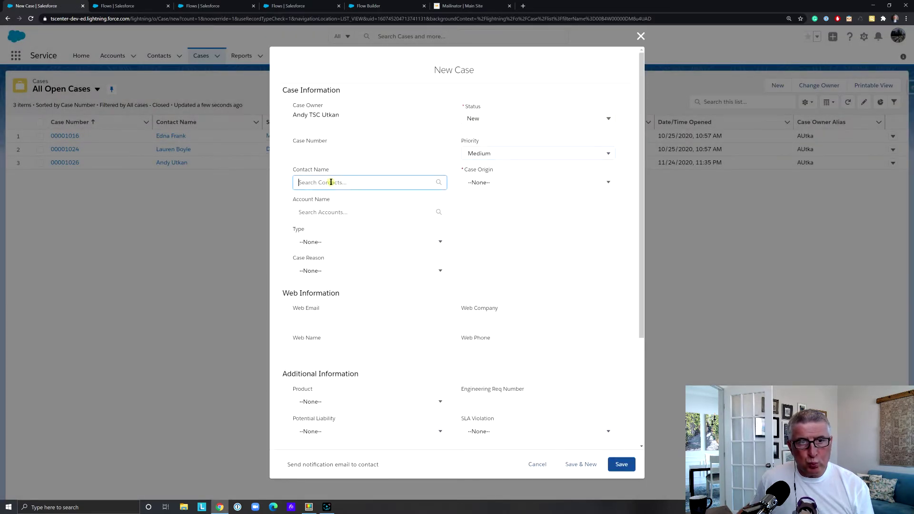
pyautogui.write('andy')
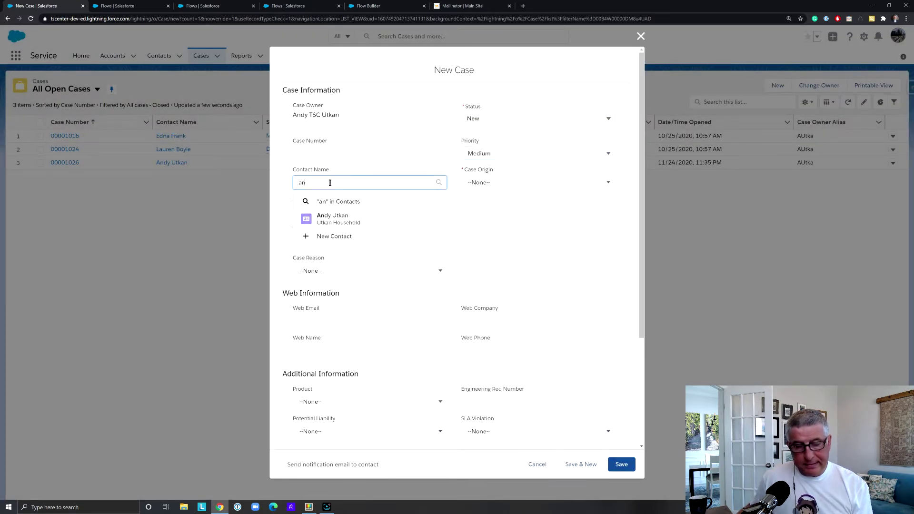
pyautogui.click(367, 211)
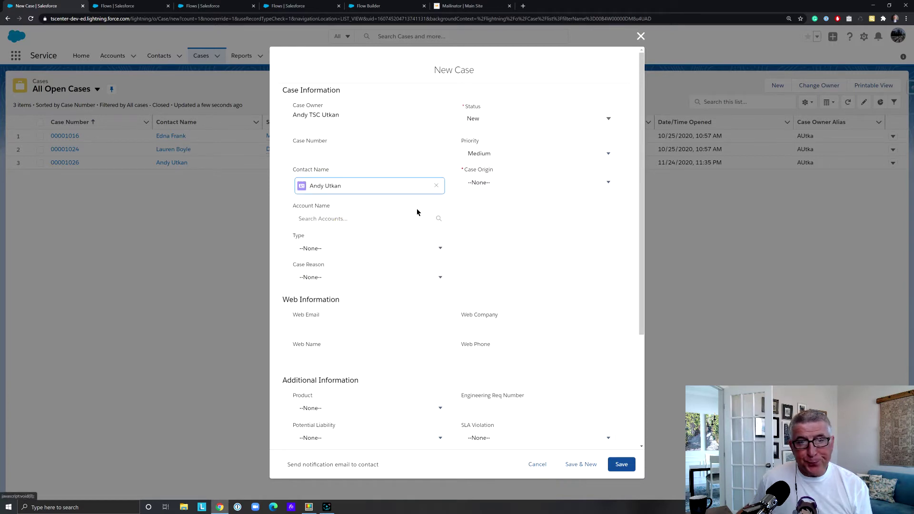
pyautogui.click(565, 183)
pyautogui.click(522, 214)
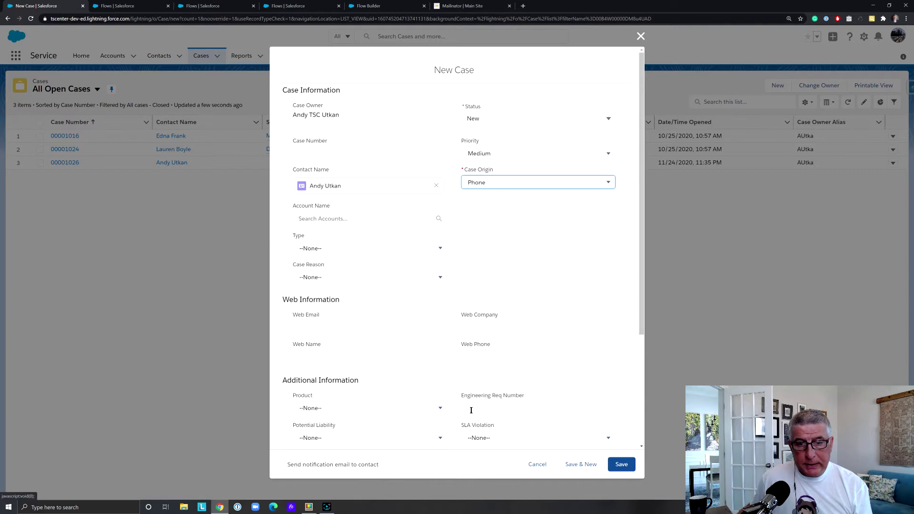
pyautogui.click(622, 465)
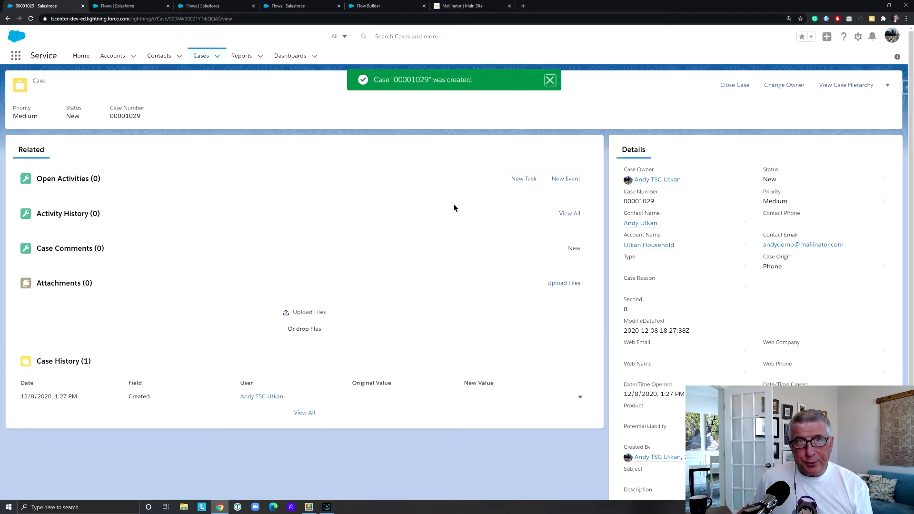
pyautogui.click(550, 81)
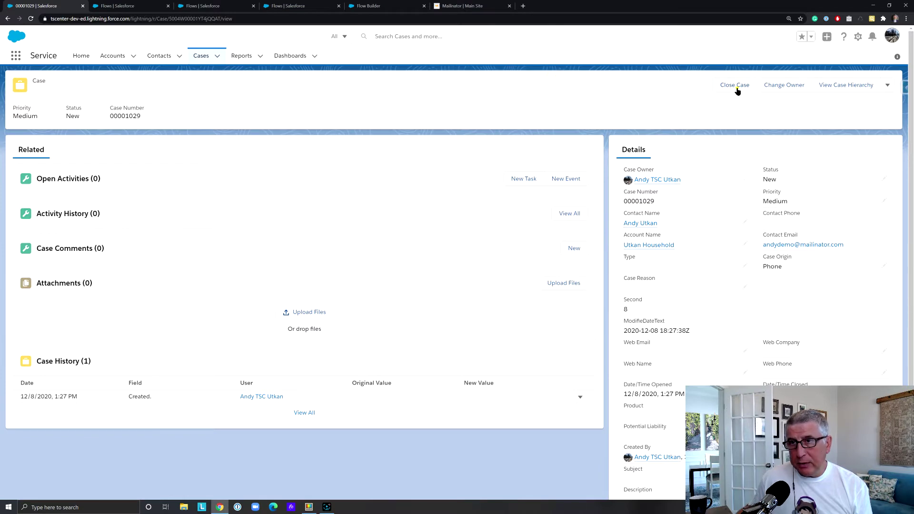
# Close the new case with Status Closed and dismiss the 'Case closed.' toast
pyautogui.click(737, 87)
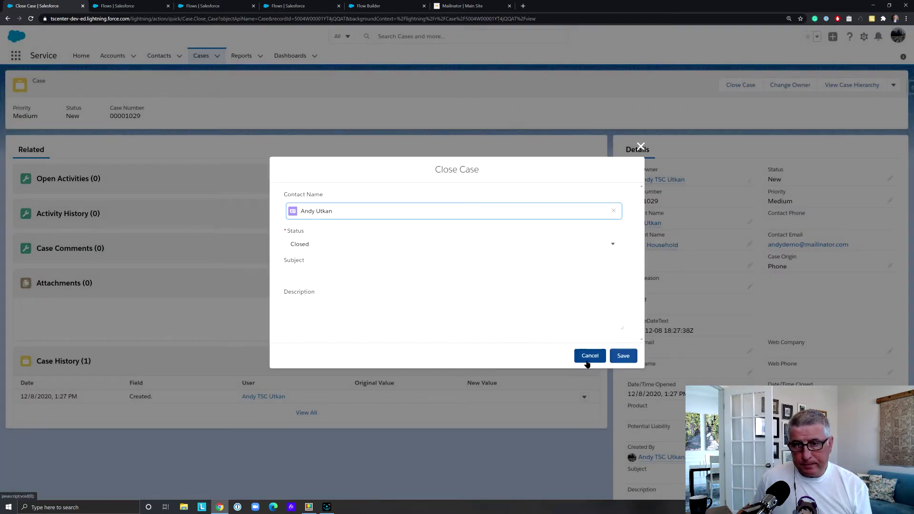
pyautogui.click(623, 356)
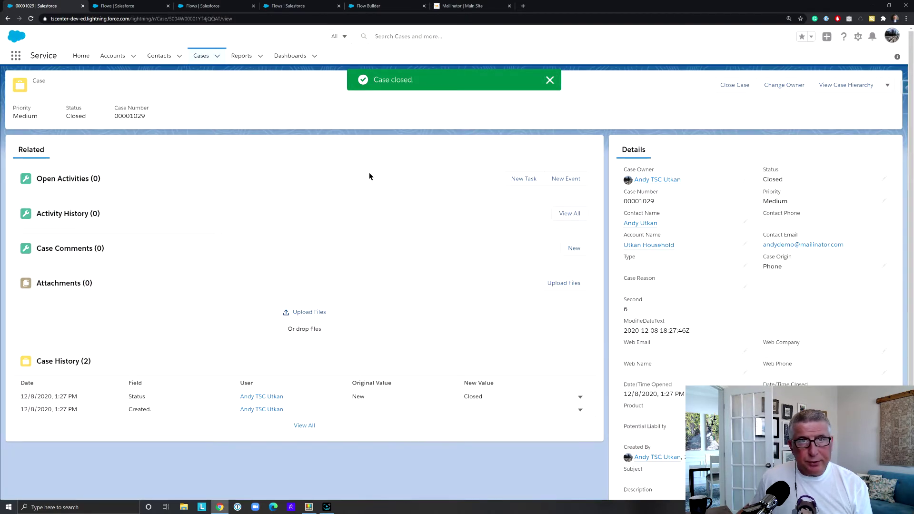
pyautogui.click(550, 80)
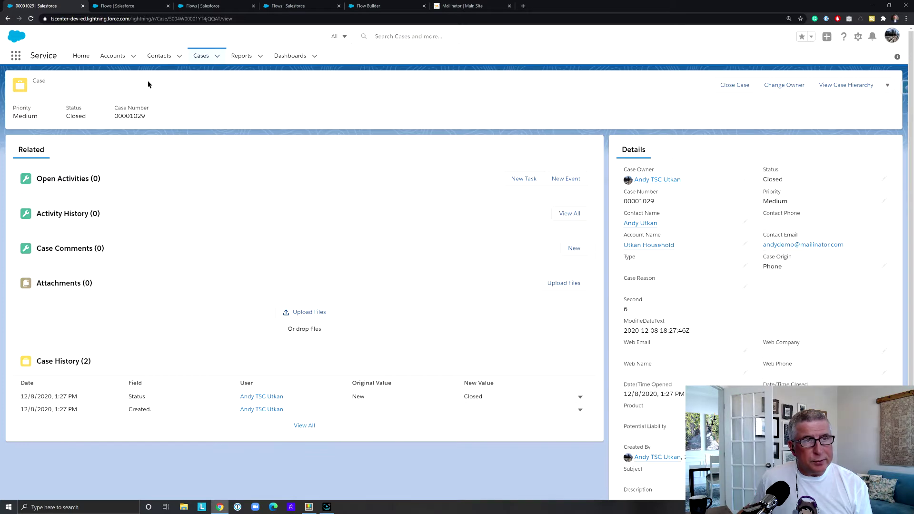
pyautogui.click(148, 58)
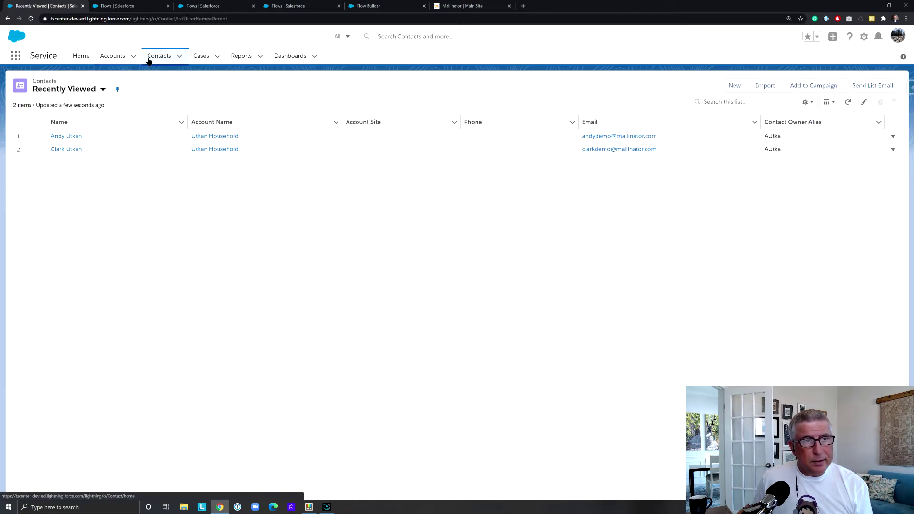
# Open the case's contact, confirm Description reads 'Survey sent', then switch to Mailinator
pyautogui.click(72, 137)
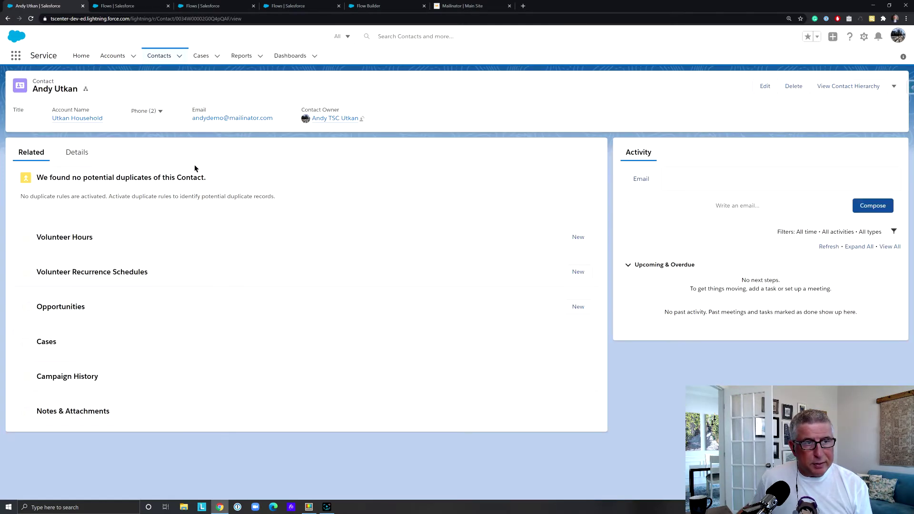
pyautogui.click(80, 152)
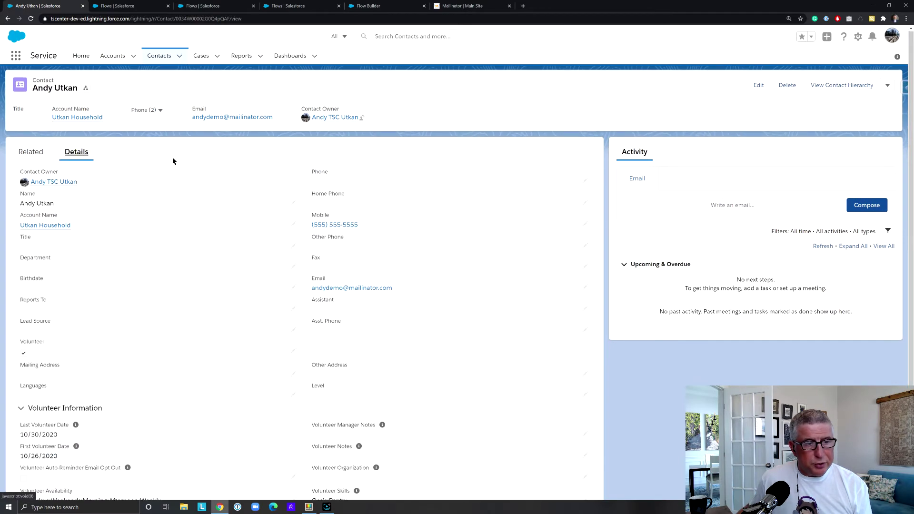
pyautogui.scroll(-3, 172, 162)
pyautogui.click(54, 470)
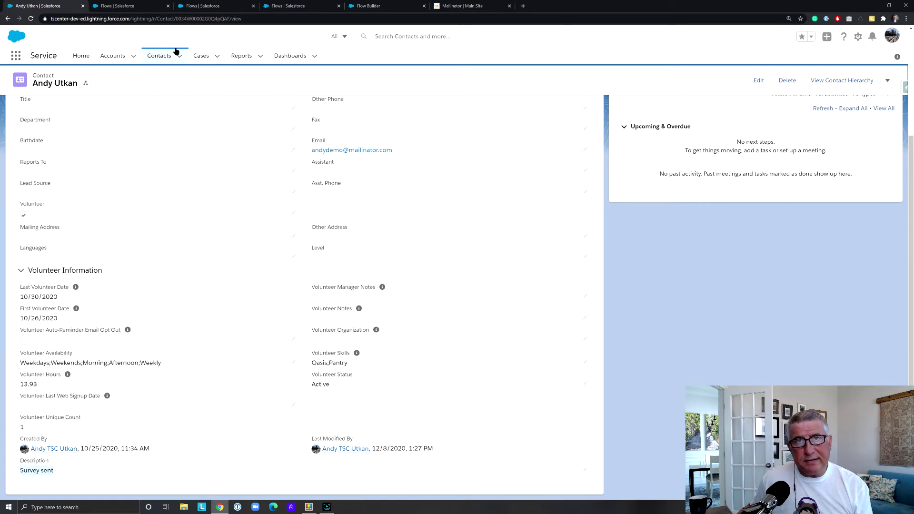
pyautogui.click(458, 6)
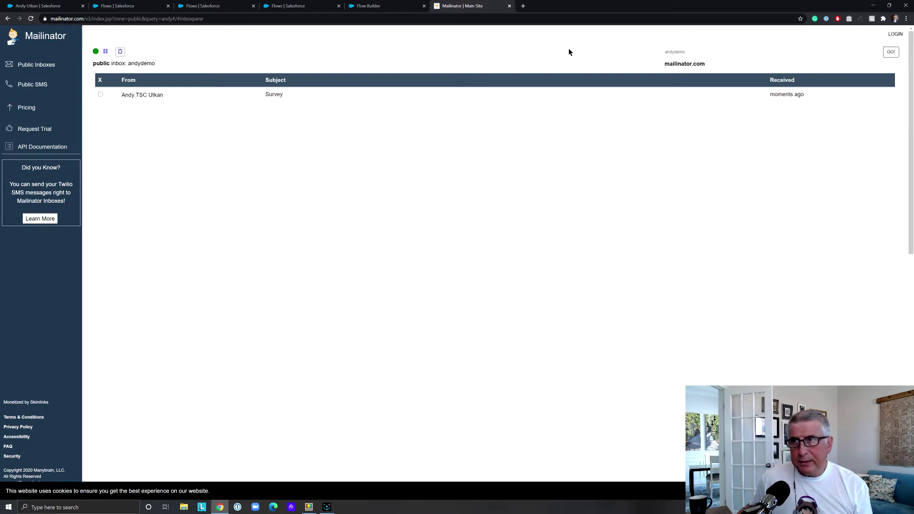
# Open the Survey email and highlight its 1-5 satisfaction request, then return to Salesforce
pyautogui.click(890, 52)
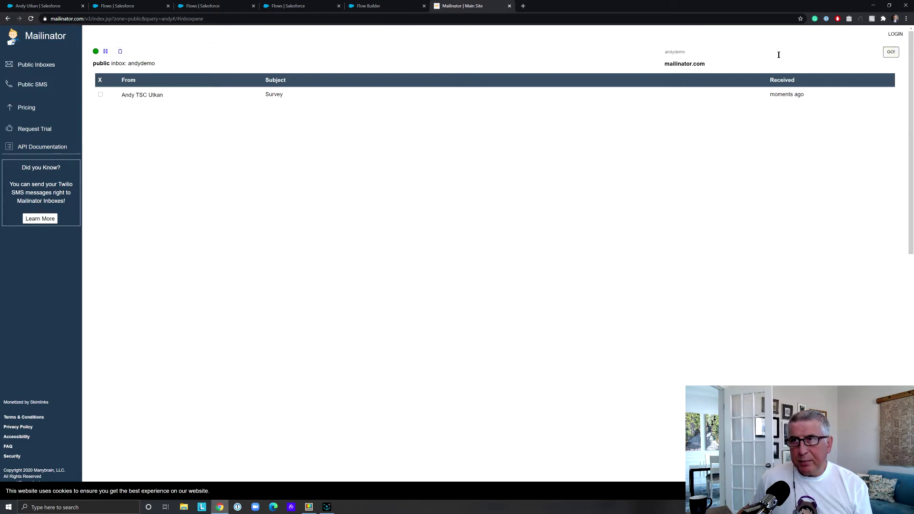
pyautogui.click(156, 95)
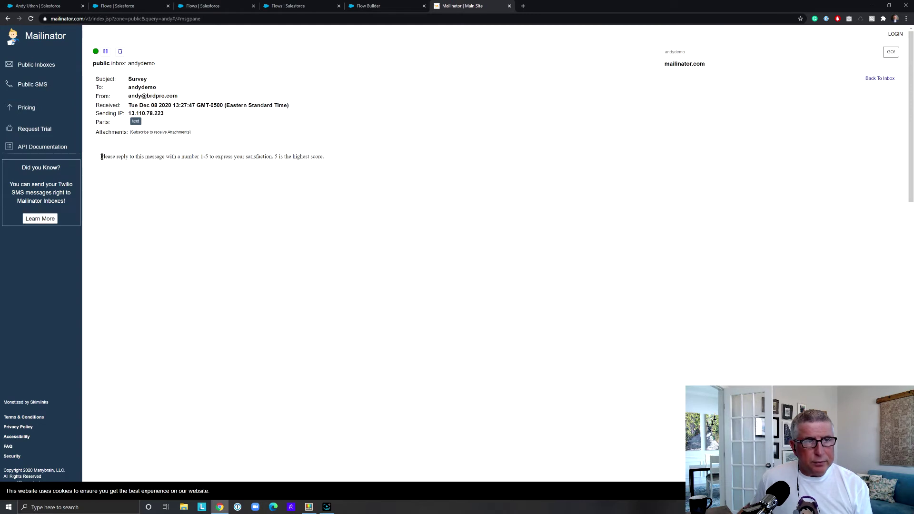
pyautogui.moveTo(102, 156); pyautogui.dragTo(333, 159)
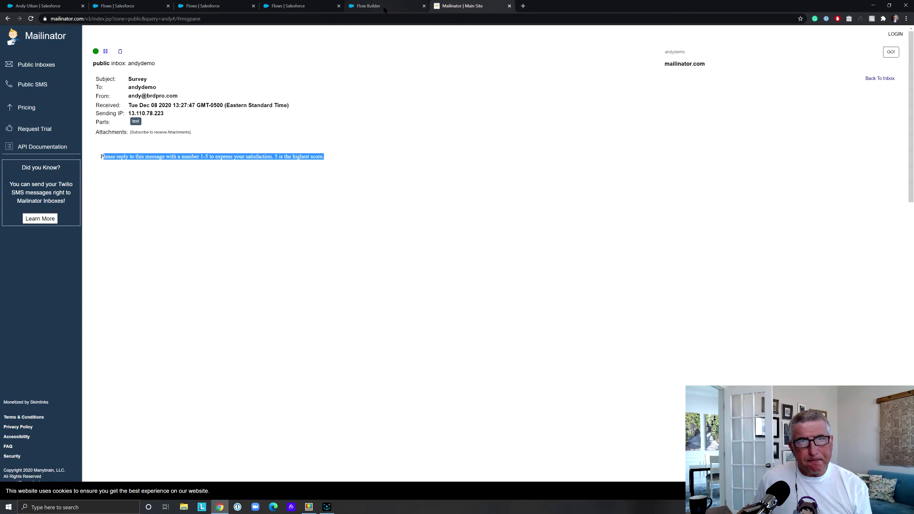
pyautogui.click(55, 7)
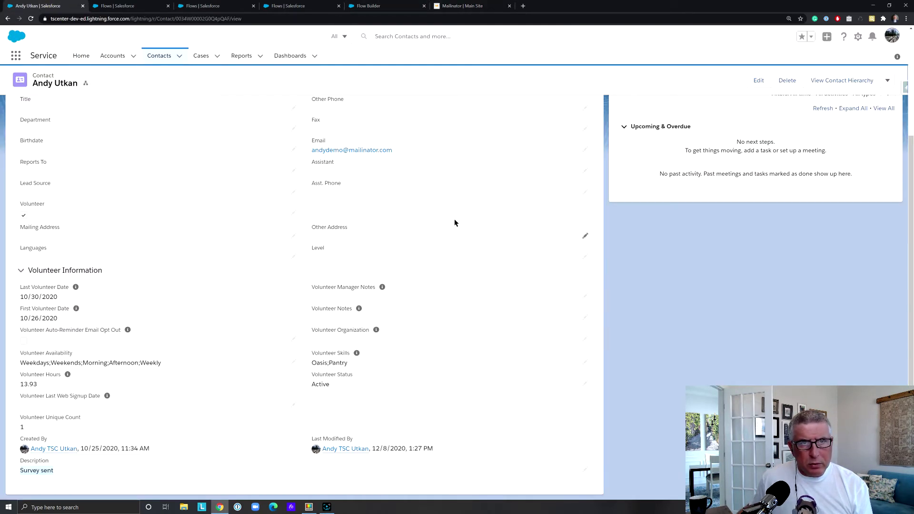
# Select and deselect the contact's email, then switch to the Setup Flows tab
pyautogui.moveTo(395, 153); pyautogui.dragTo(310, 147)
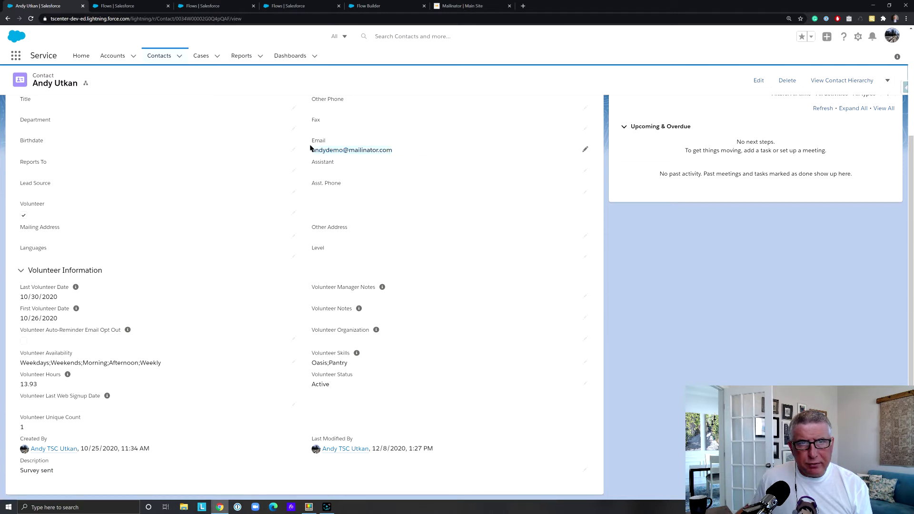
pyautogui.click(434, 138)
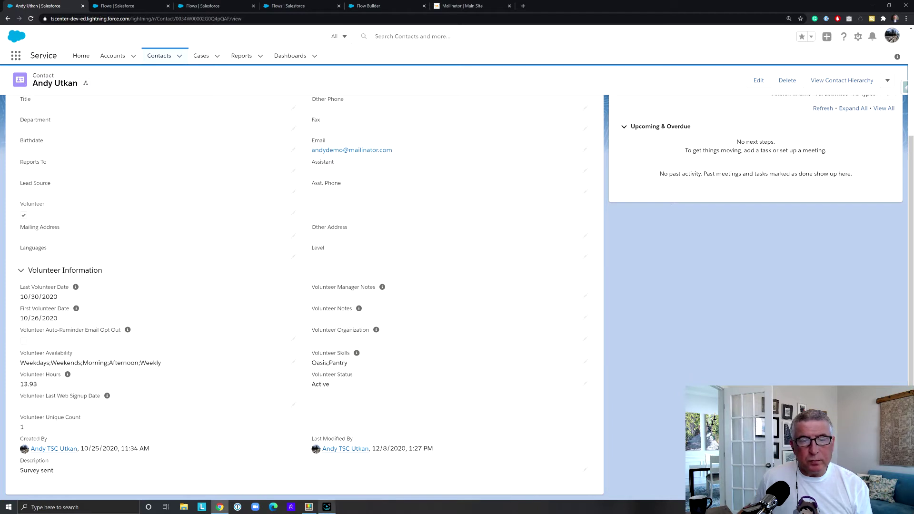
pyautogui.click(327, 507)
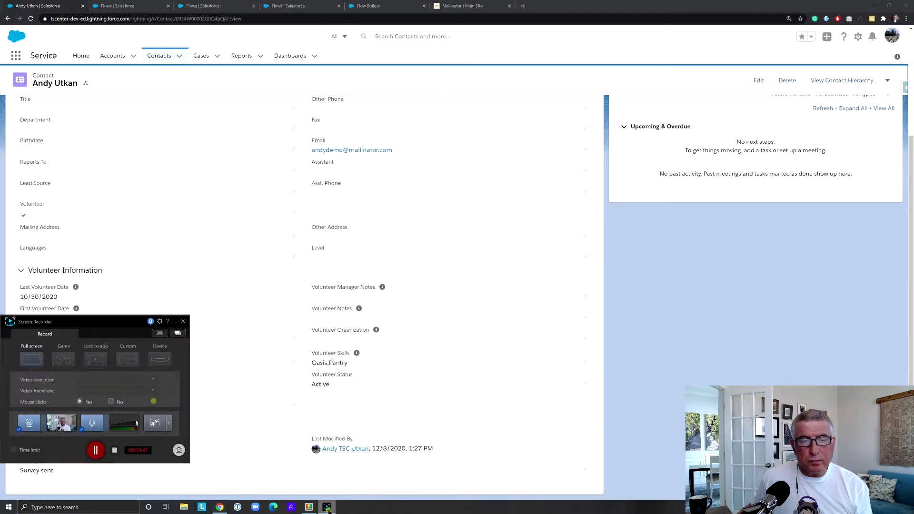
pyautogui.click(95, 451)
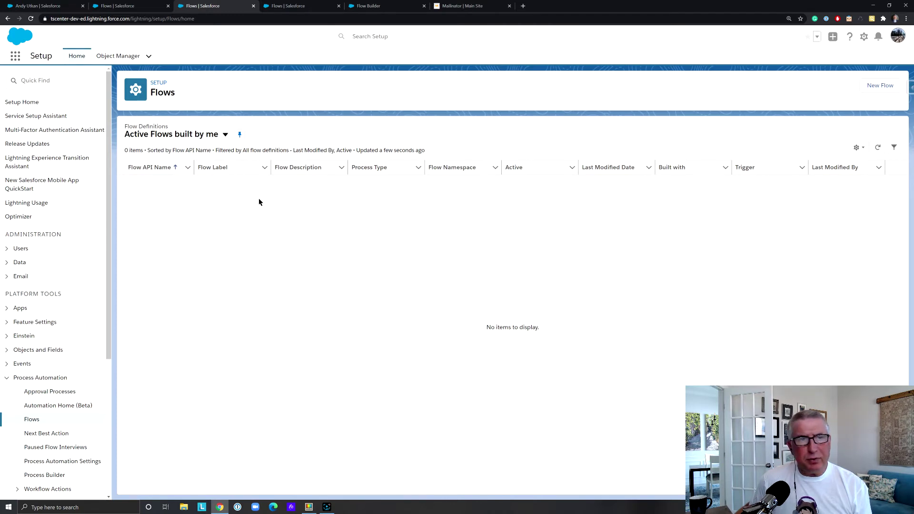
# Create a freeform record-triggered flow that runs after save when a record is created or updated
pyautogui.click(879, 85)
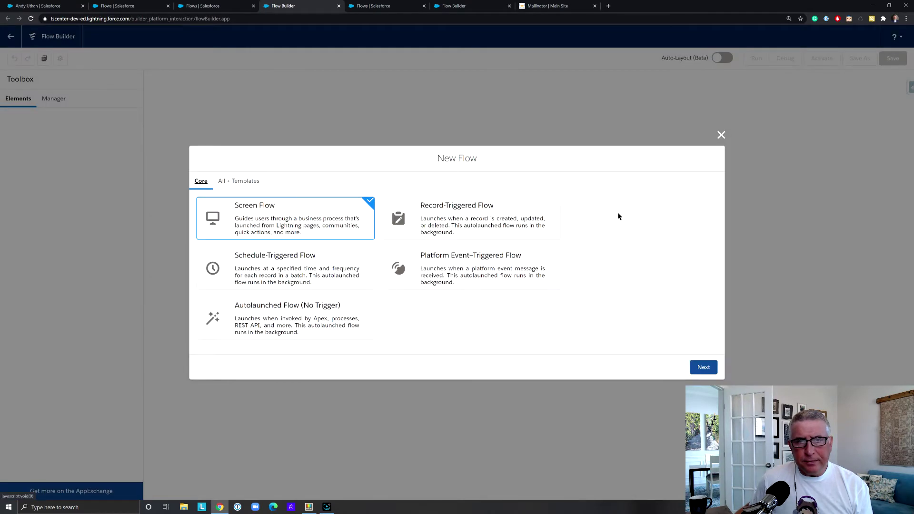
pyautogui.click(510, 221)
pyautogui.click(701, 367)
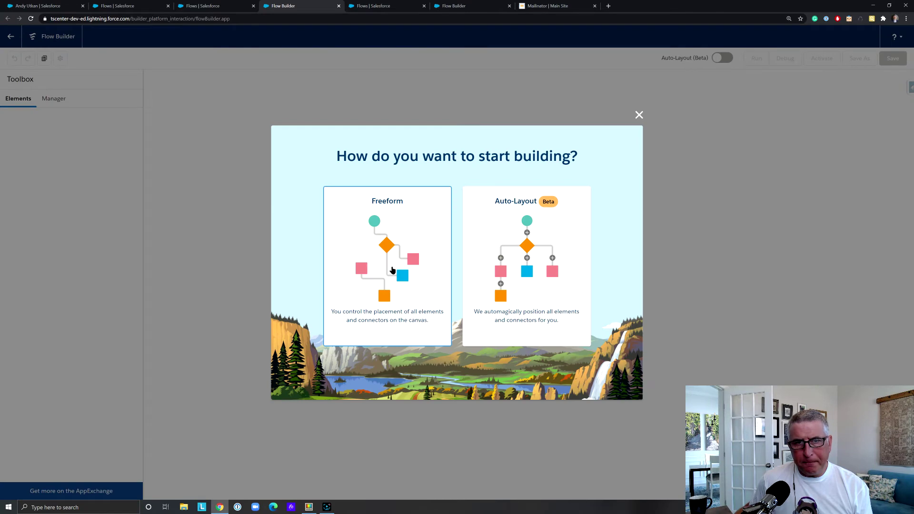
pyautogui.click(392, 270)
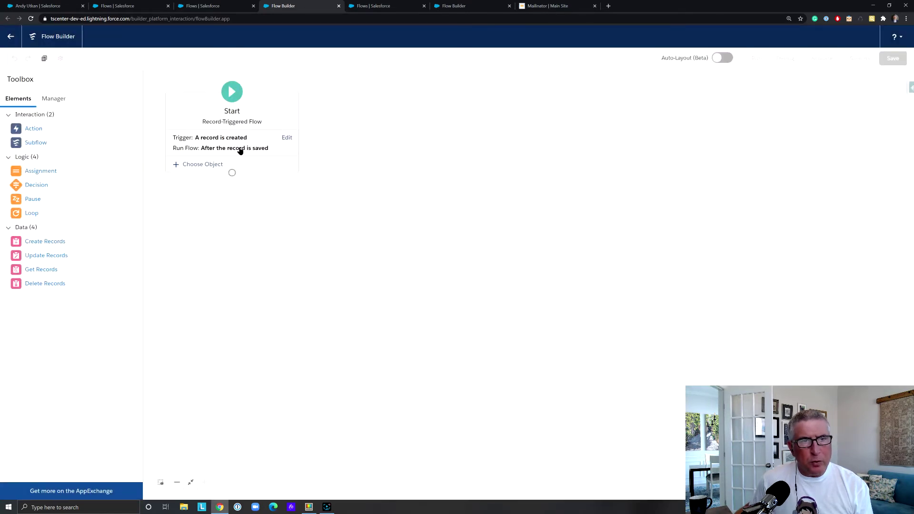
pyautogui.click(282, 137)
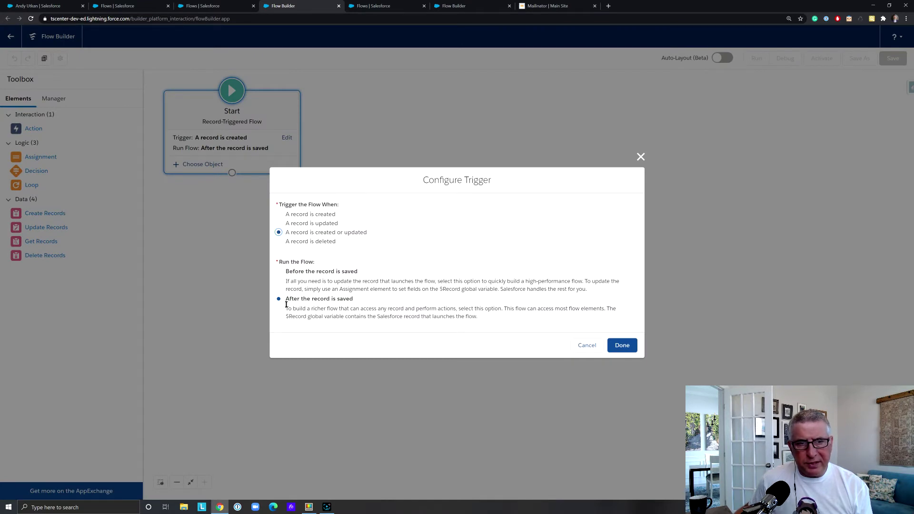
pyautogui.click(629, 351)
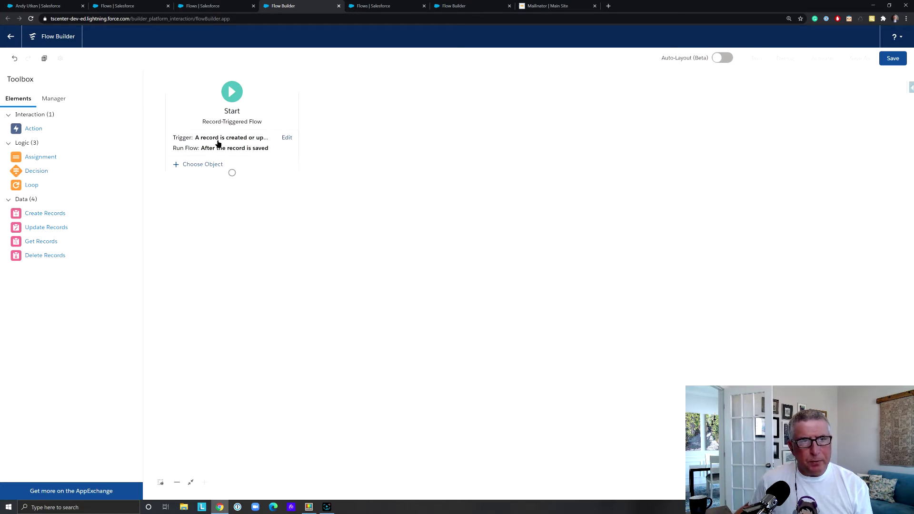
pyautogui.click(213, 165)
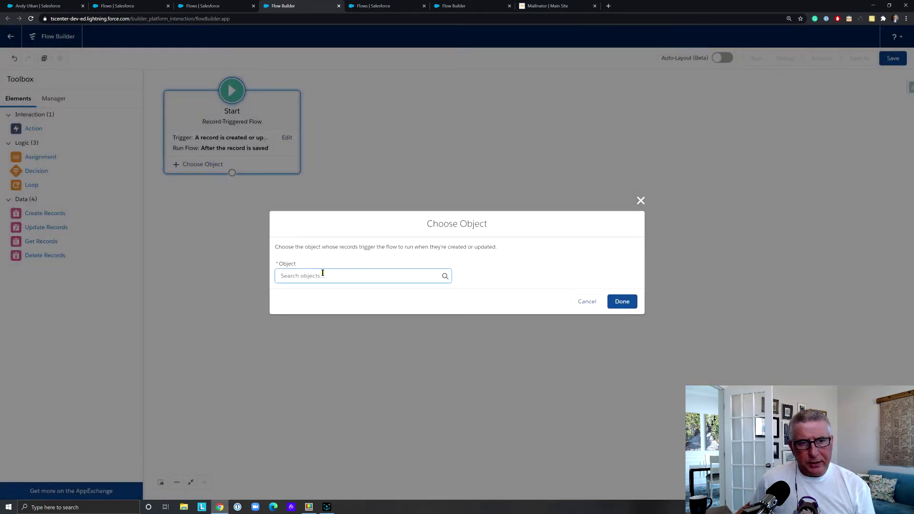
# Set the flow's triggering object to Case
pyautogui.click(322, 272)
pyautogui.write('case')
pyautogui.click(324, 292)
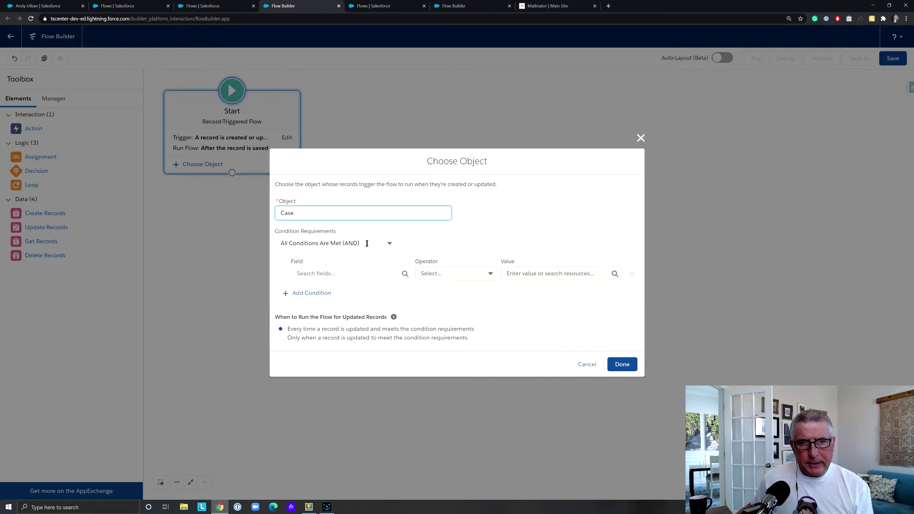
# Add the entry condition Status Equals Closed and place a Create Records element on the canvas
pyautogui.click(363, 273)
pyautogui.write('syay')
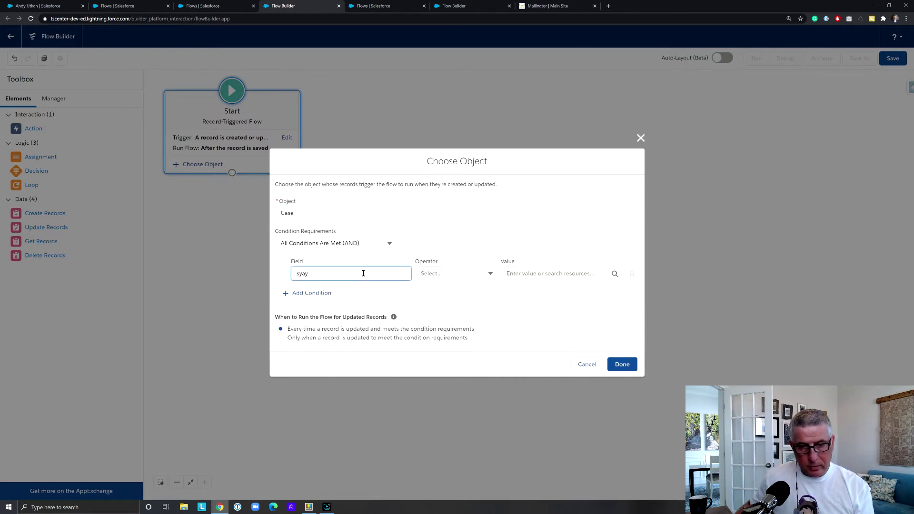
pyautogui.press('BackSpace')
pyautogui.press('BackSpace')
pyautogui.press('BackSpace')
pyautogui.write('tat')
pyautogui.click(317, 292)
pyautogui.click(503, 275)
pyautogui.write('Closed')
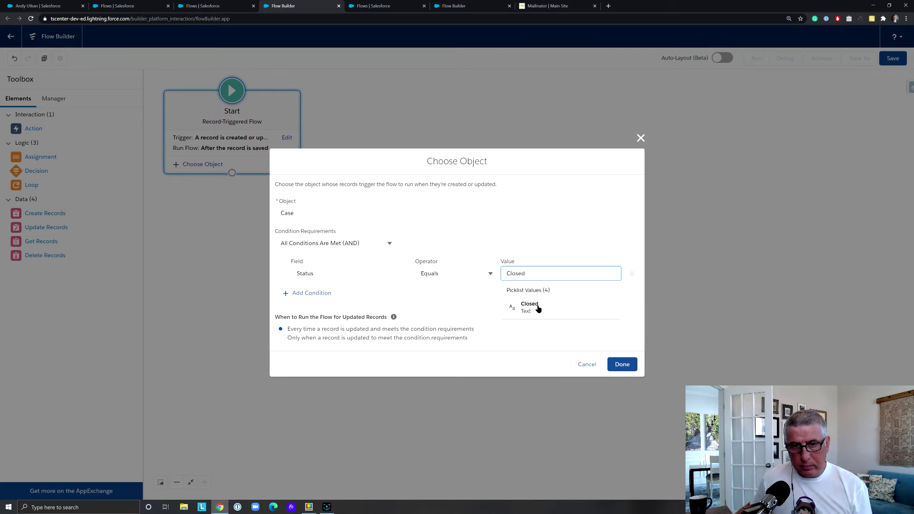
pyautogui.click(538, 307)
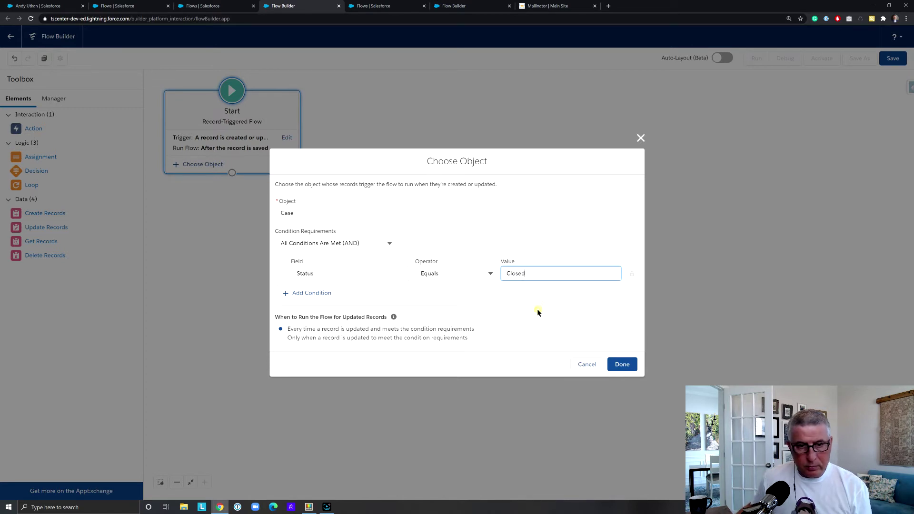
pyautogui.click(621, 364)
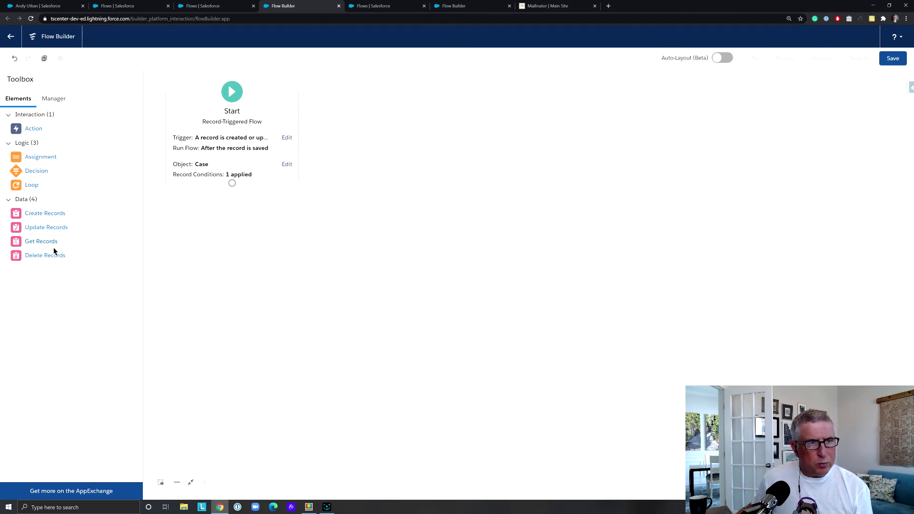
pyautogui.moveTo(53, 214); pyautogui.dragTo(231, 229)
# Label the element 'Create Survey Event' with separate resources, creating a Survey Event record
pyautogui.write('Create')
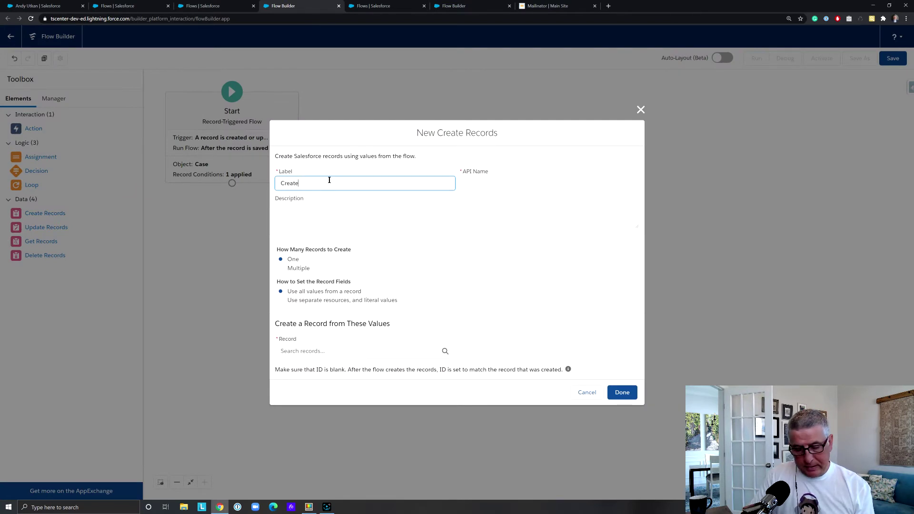
pyautogui.write(' Survey')
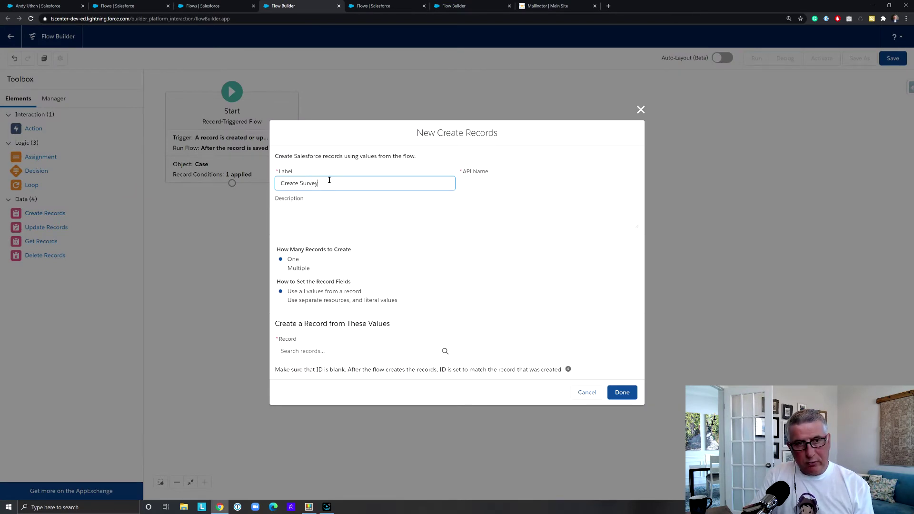
pyautogui.write(' Event')
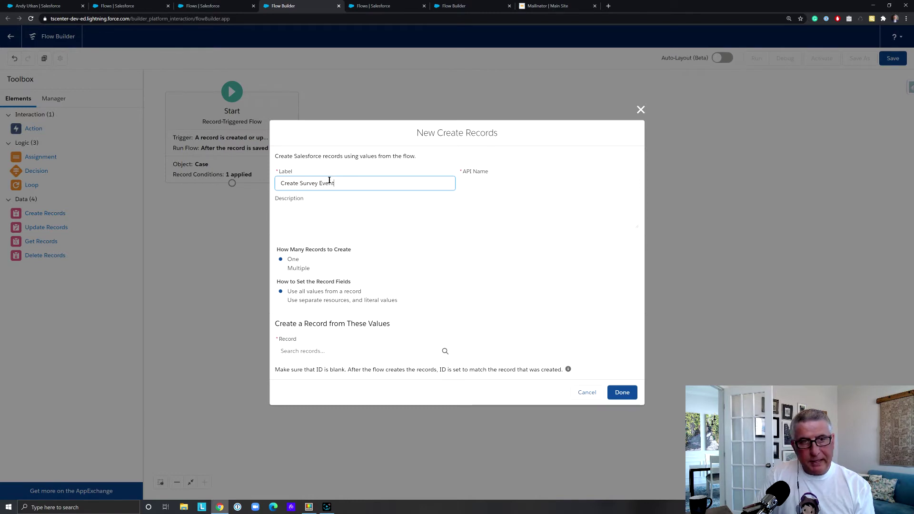
pyautogui.click(528, 183)
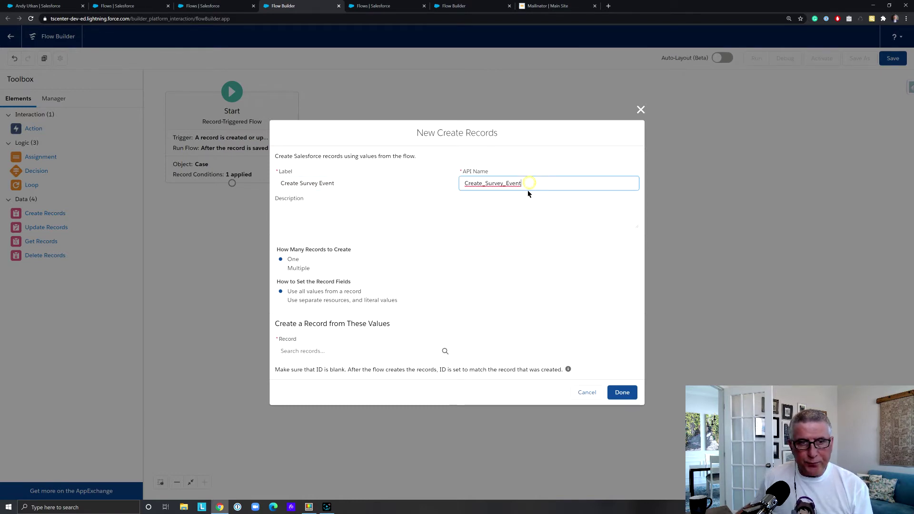
pyautogui.click(281, 299)
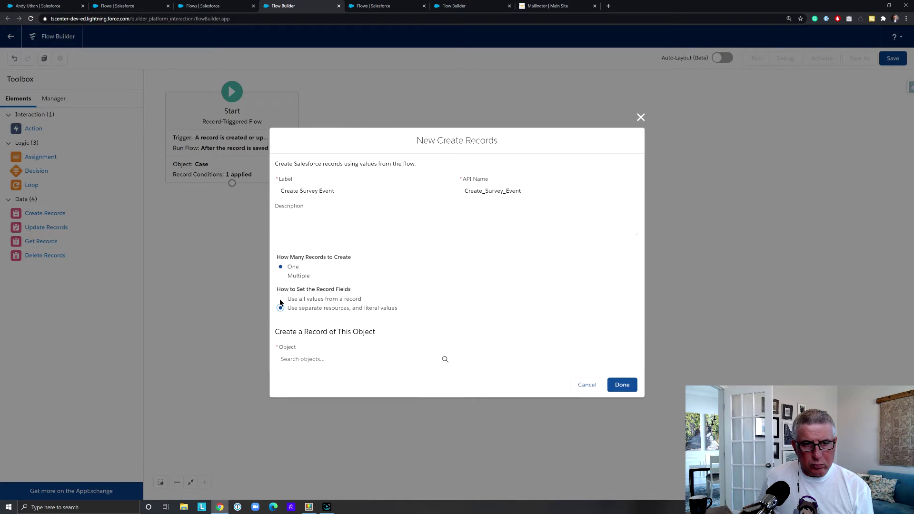
pyautogui.click(317, 359)
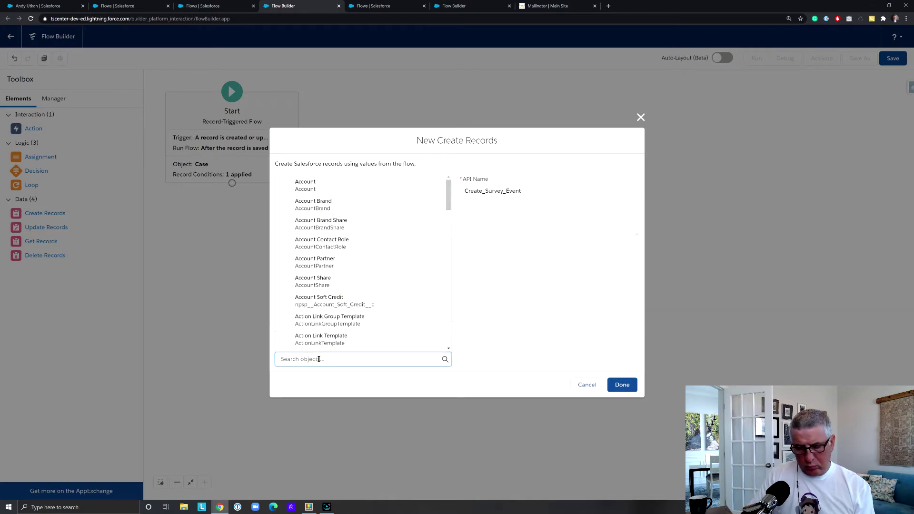
pyautogui.write('Survey')
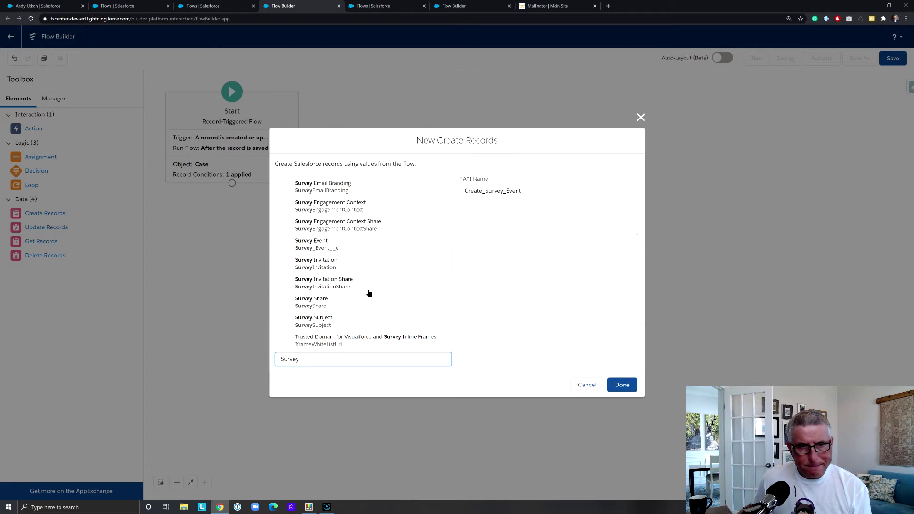
pyautogui.click(337, 245)
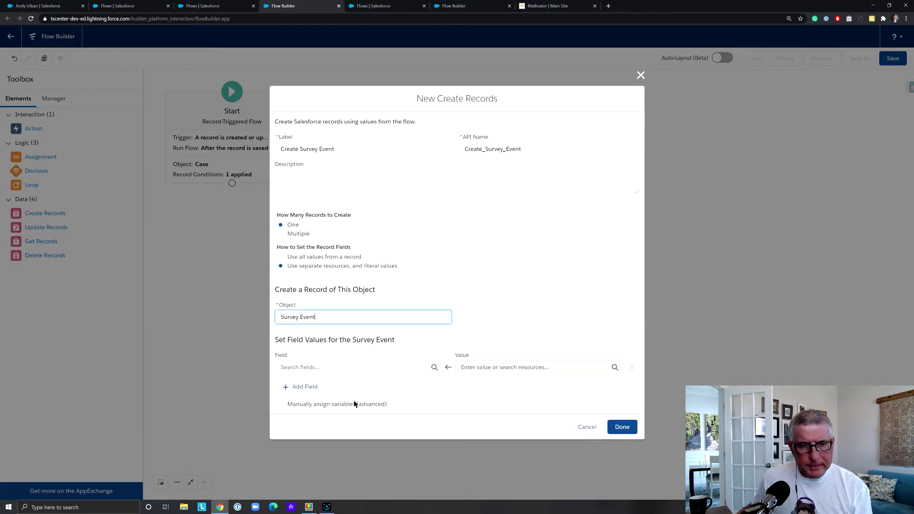
# Map the ContactID__c field to $Record.ContactId
pyautogui.click(343, 366)
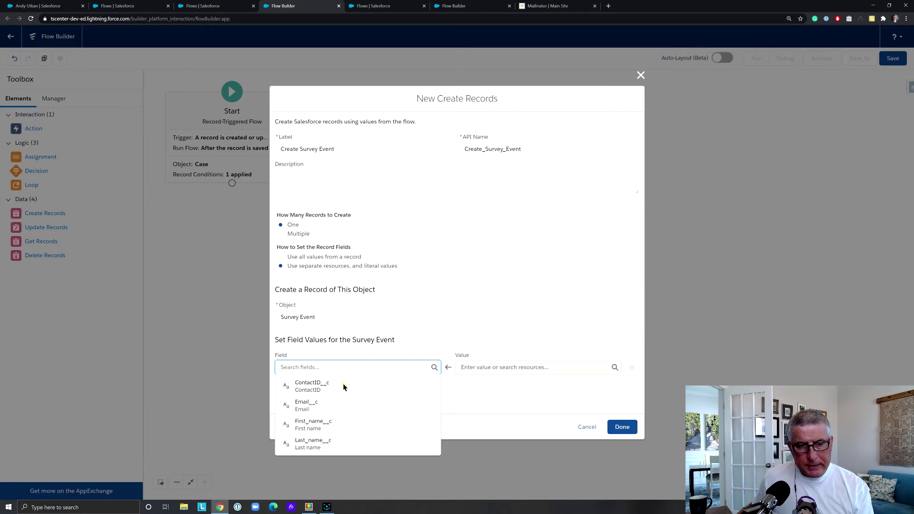
pyautogui.click(343, 385)
pyautogui.click(485, 368)
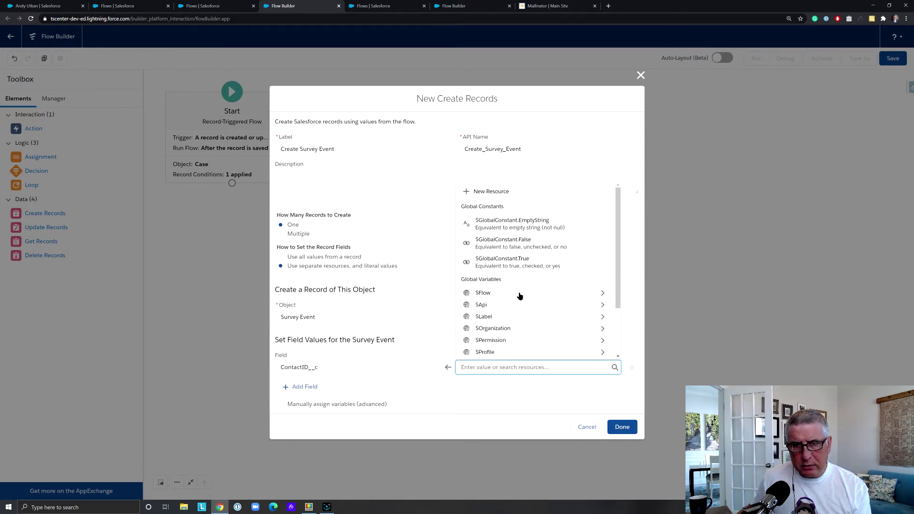
pyautogui.write('$rec')
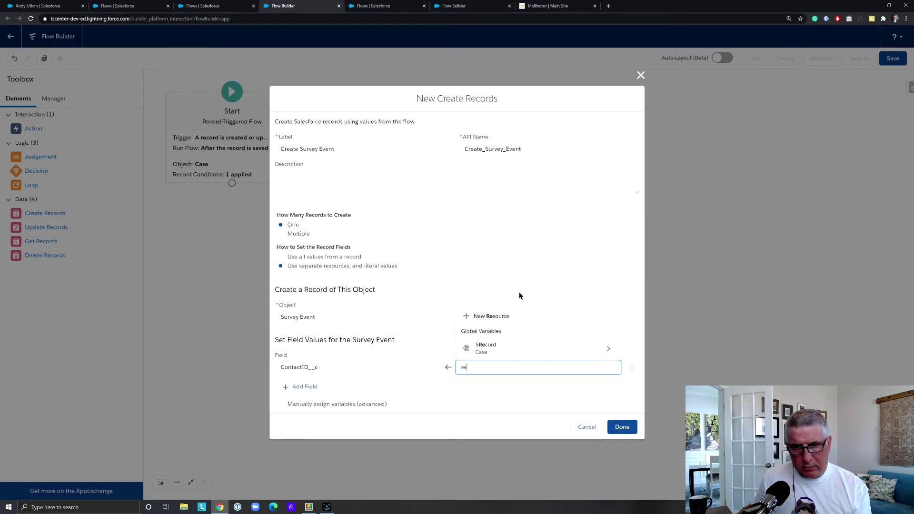
pyautogui.click(543, 350)
pyautogui.write('contac')
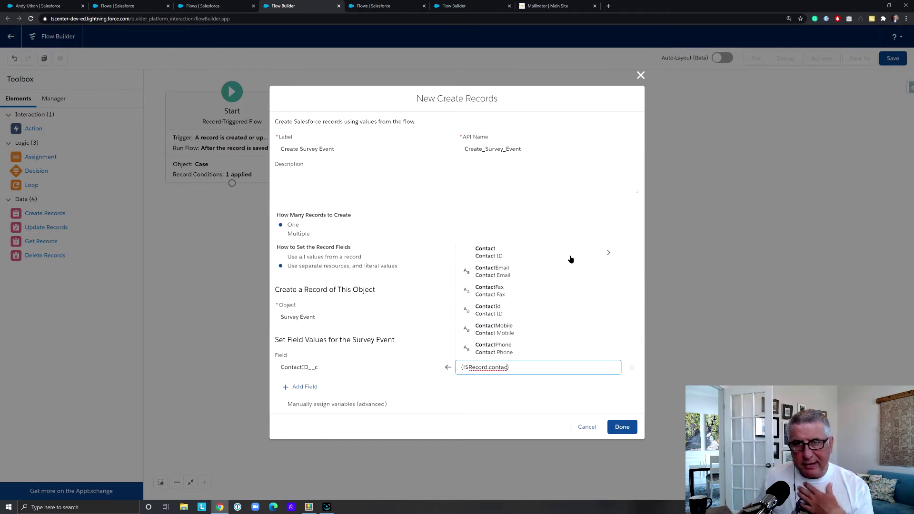
pyautogui.click(557, 310)
# Map Email__c to $Record.ContactEmail and finish the element
pyautogui.click(305, 386)
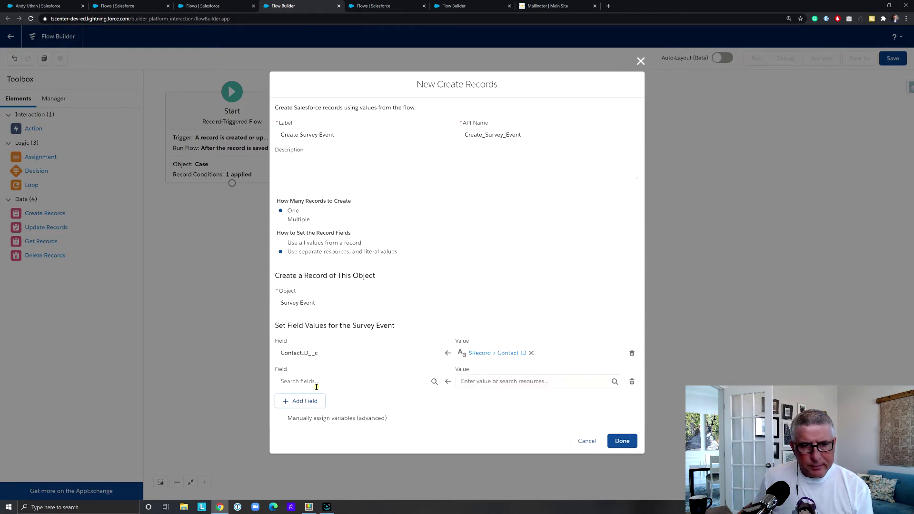
pyautogui.click(367, 384)
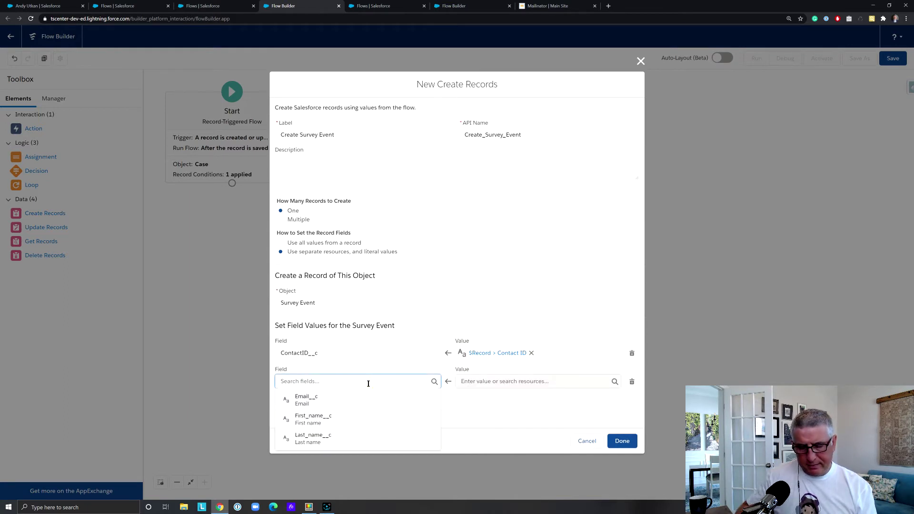
pyautogui.write('Em')
pyautogui.click(378, 405)
pyautogui.click(499, 382)
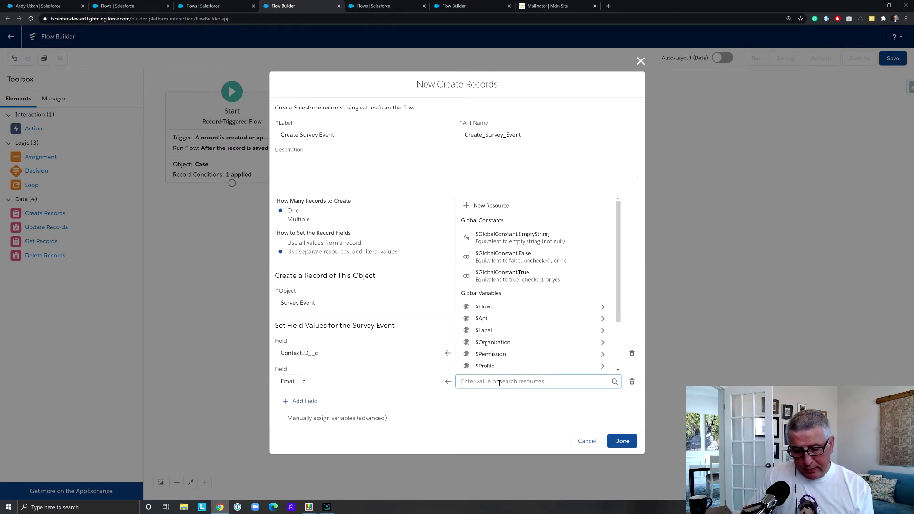
pyautogui.write('Re')
pyautogui.click(503, 363)
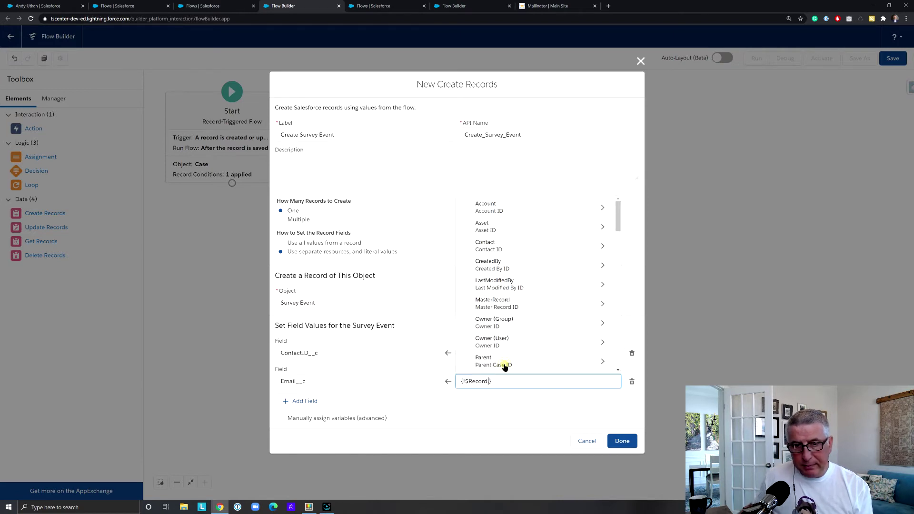
pyautogui.write('Email')
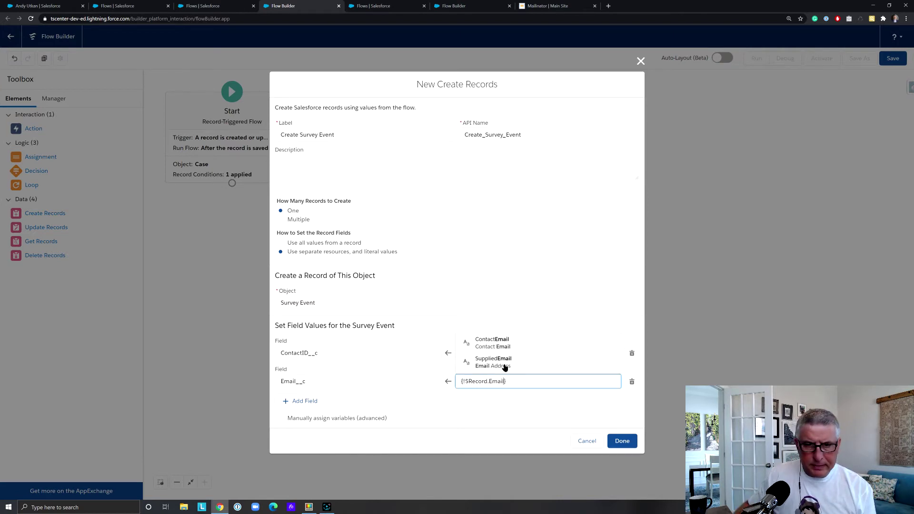
pyautogui.click(525, 346)
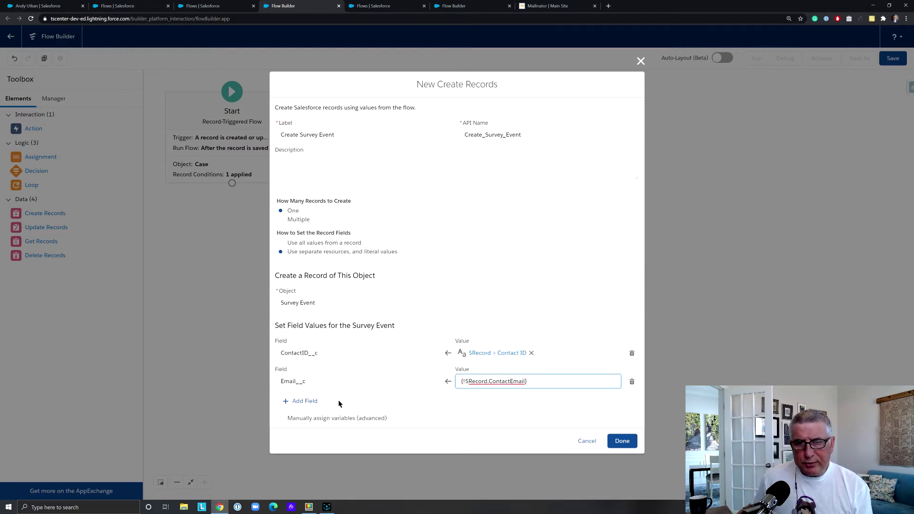
pyautogui.click(623, 441)
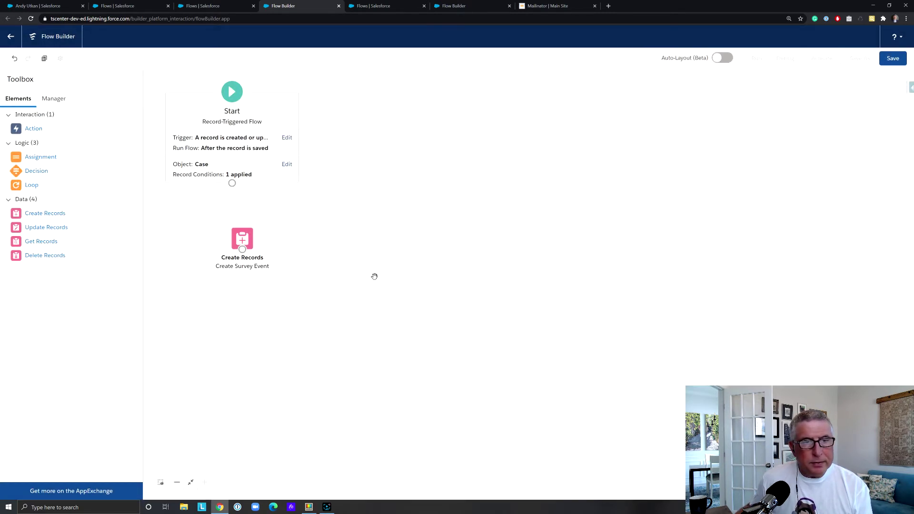
# Wire Start to Create Survey Event, save as flwCreateSurveyEvent, activate it, and return to the flows list
pyautogui.moveTo(245, 234); pyautogui.dragTo(232, 232)
pyautogui.moveTo(232, 184); pyautogui.dragTo(232, 234)
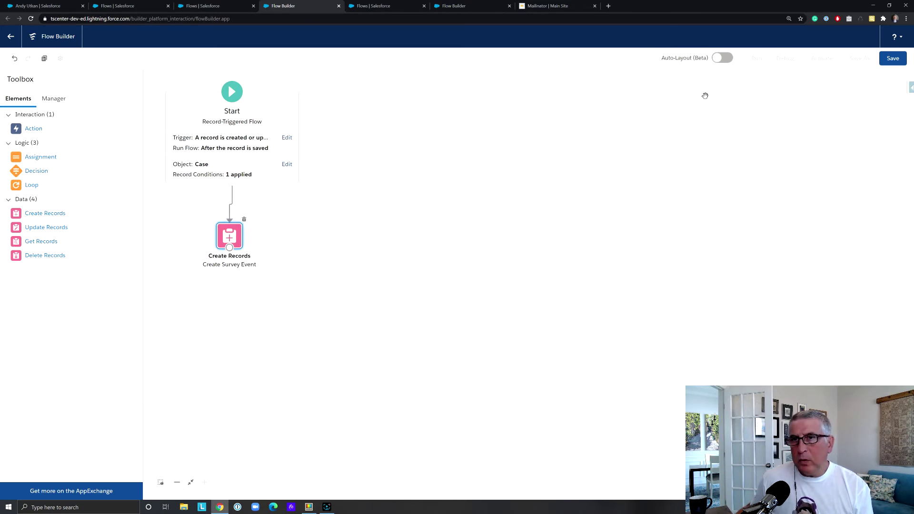
pyautogui.click(893, 62)
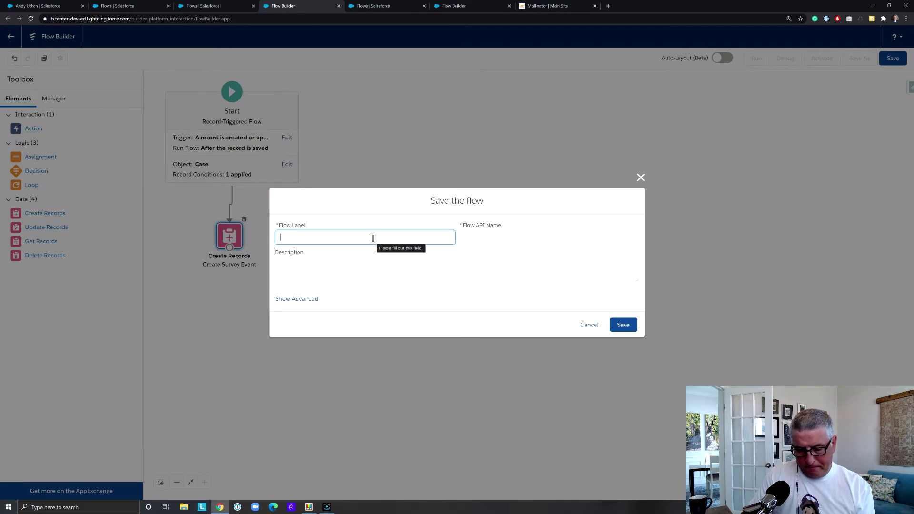
pyautogui.write('flw')
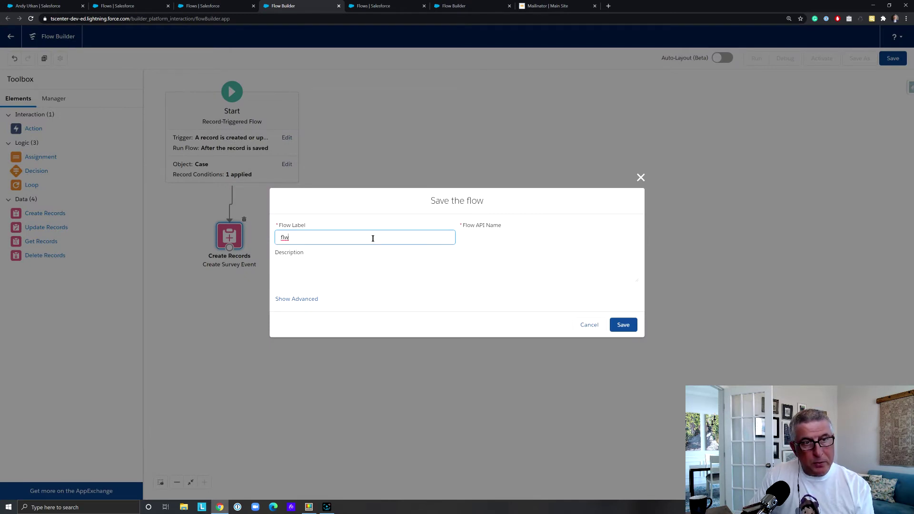
pyautogui.write('Create')
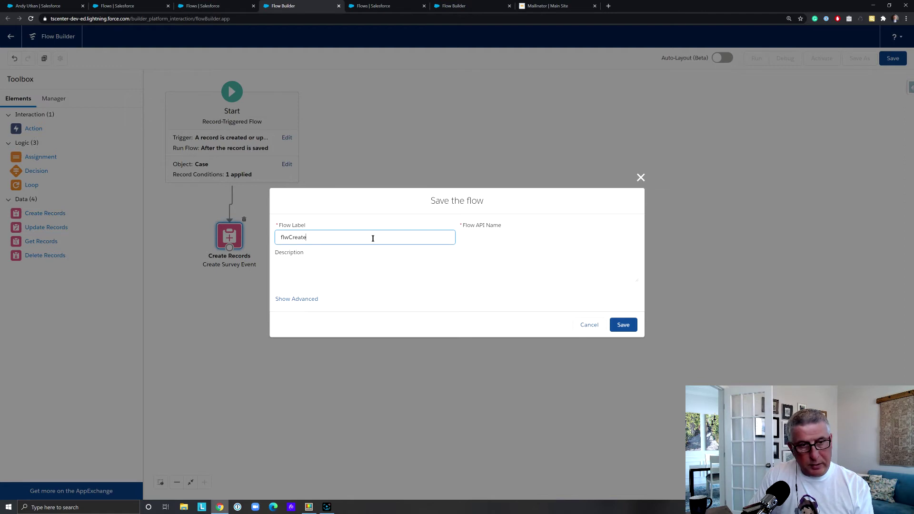
pyautogui.write('Survey')
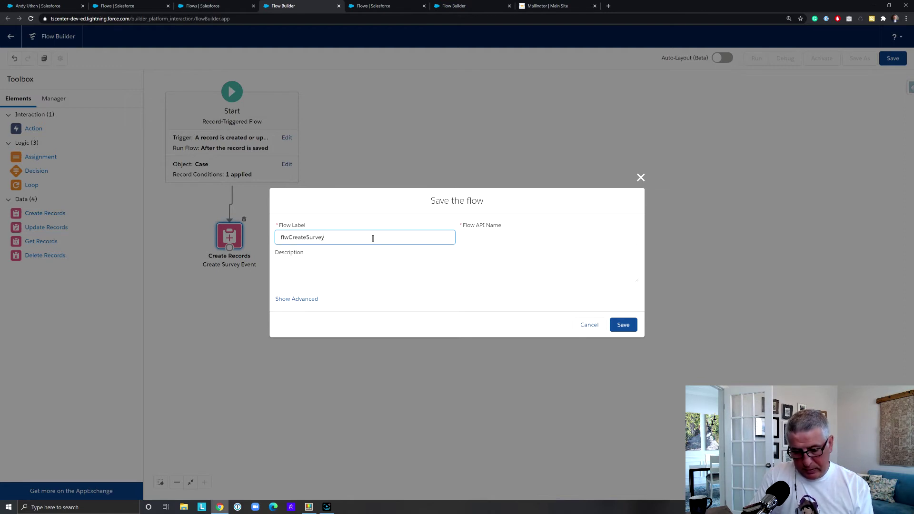
pyautogui.write('Event')
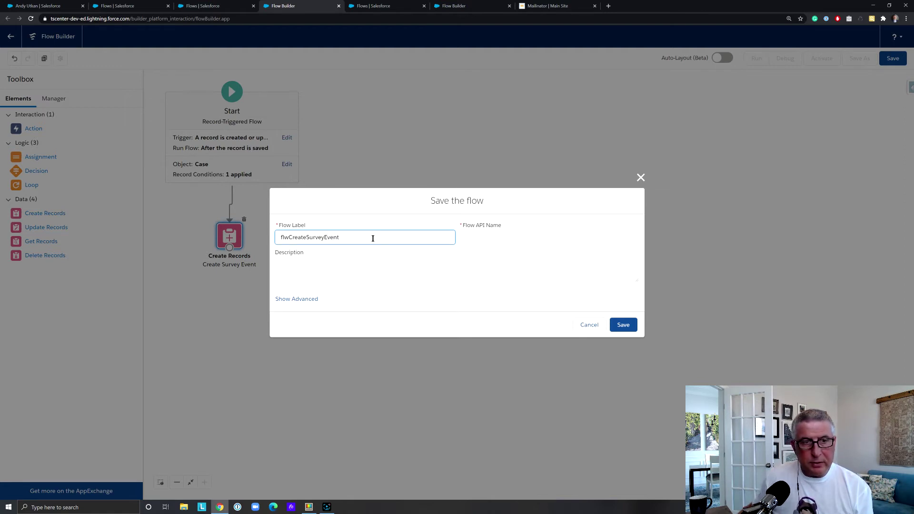
pyautogui.click(532, 244)
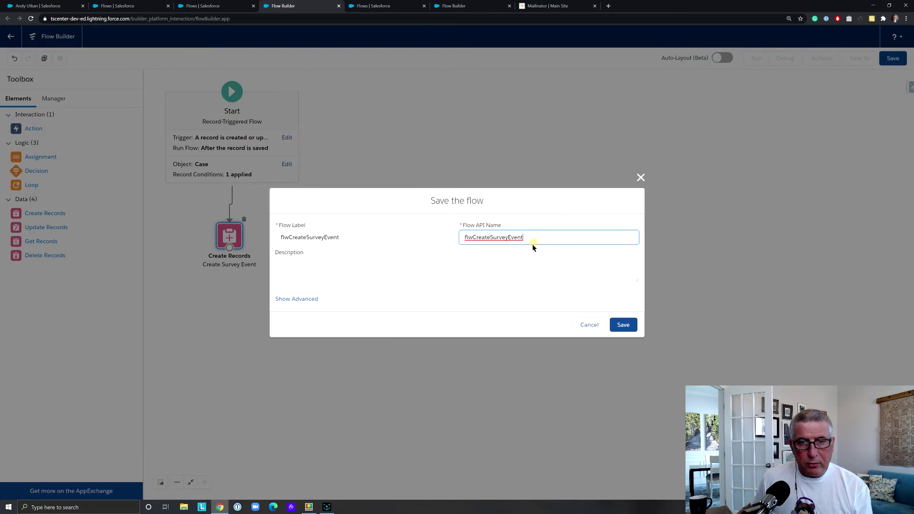
pyautogui.click(623, 323)
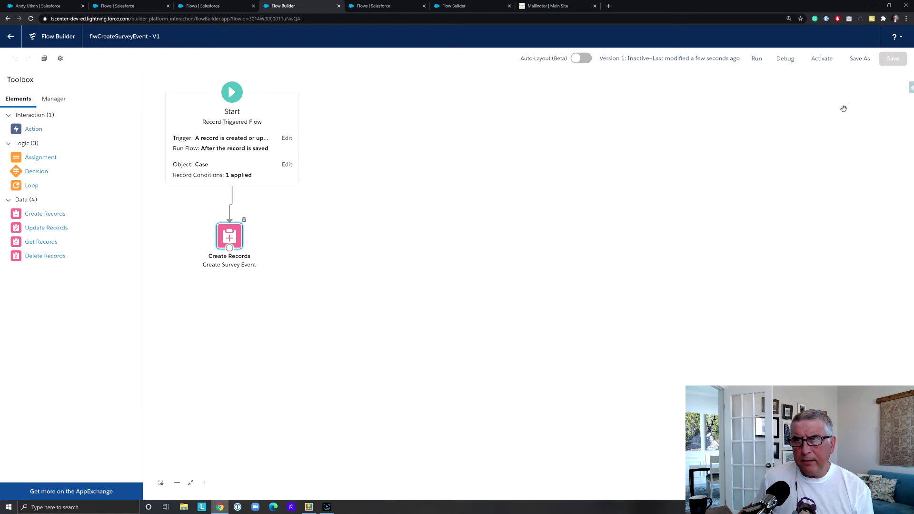
pyautogui.click(821, 58)
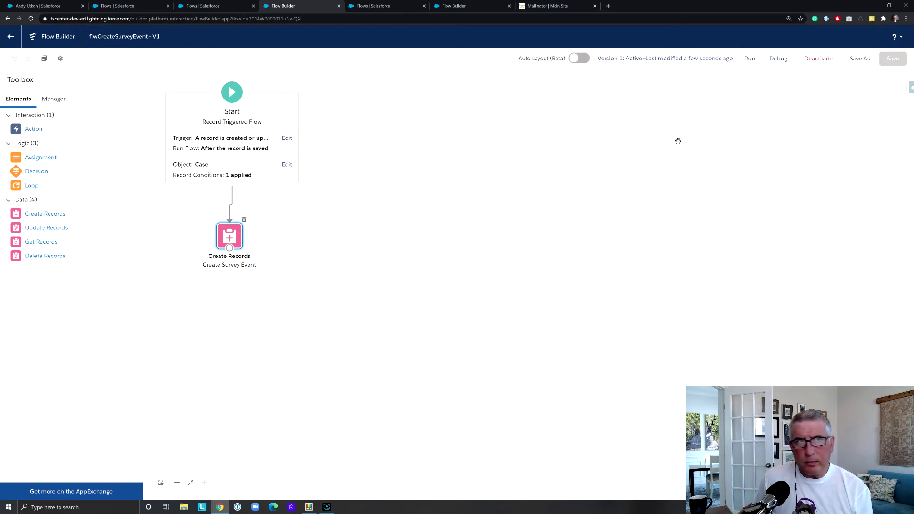
pyautogui.click(10, 37)
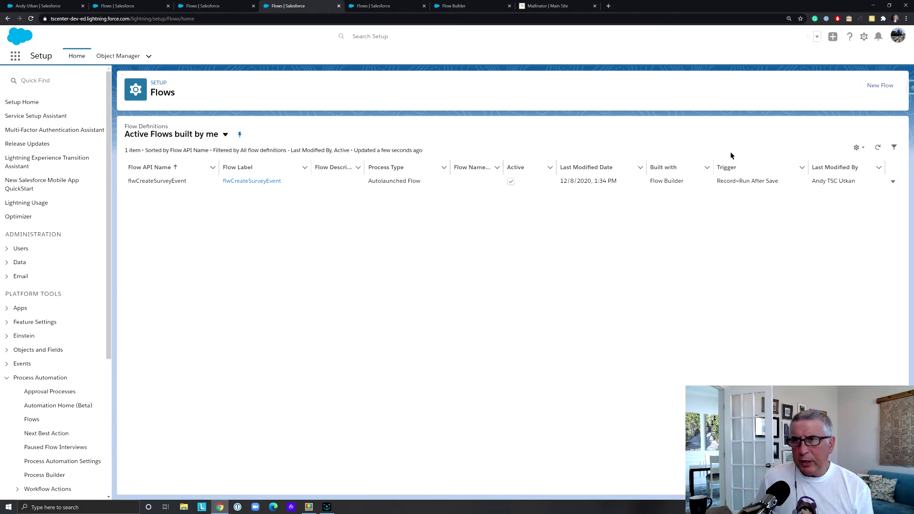
# Start a new Platform Event–Triggered flow on a freeform canvas
pyautogui.click(878, 86)
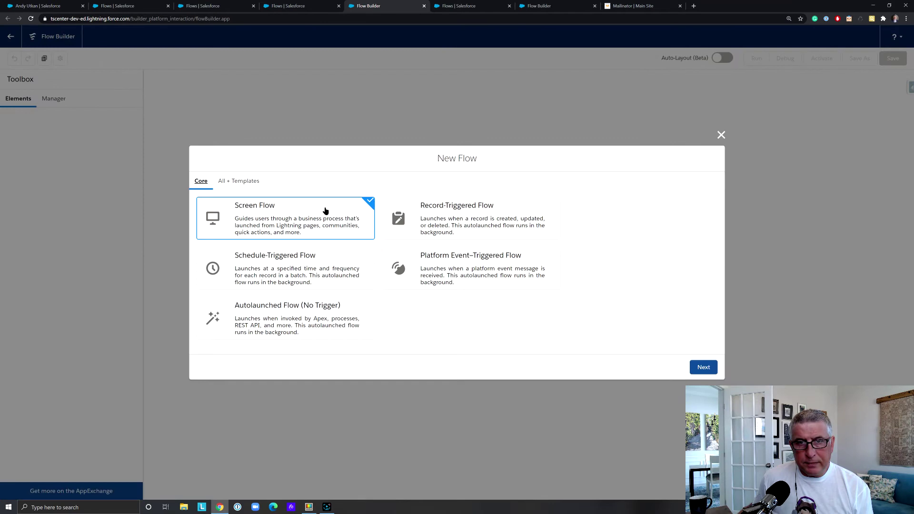
pyautogui.click(487, 282)
pyautogui.click(708, 367)
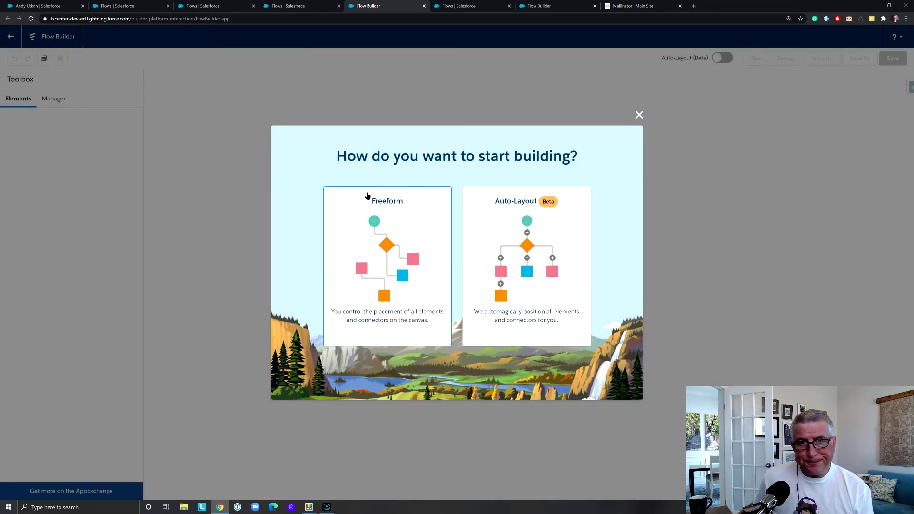
pyautogui.click(389, 234)
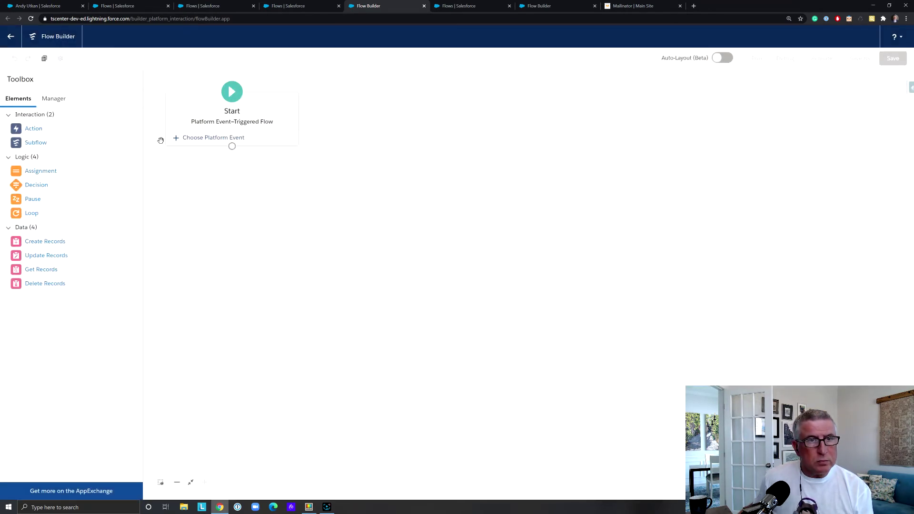
# Choose Survey Event as the triggering platform event
pyautogui.click(224, 139)
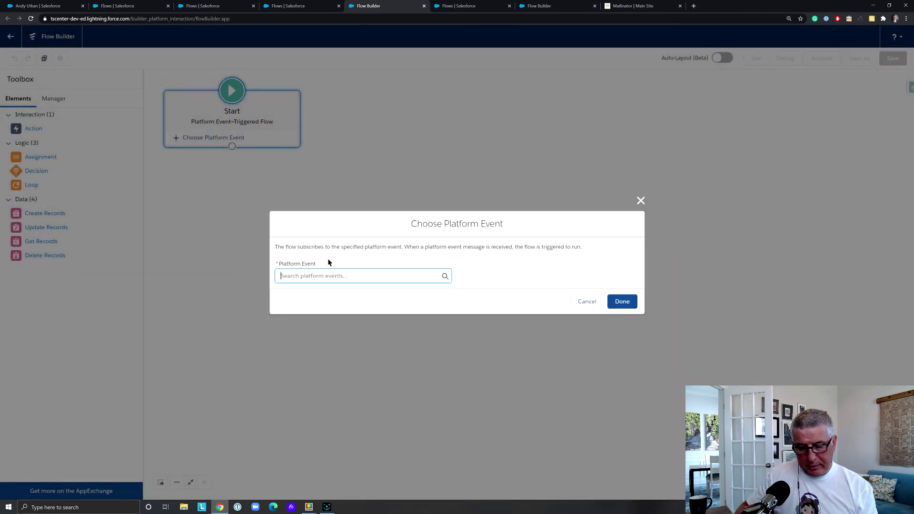
pyautogui.write('Survey')
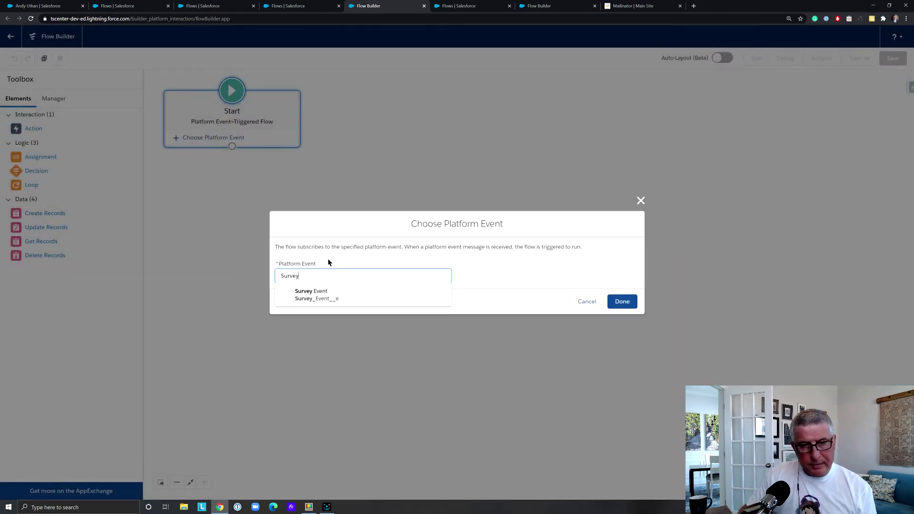
pyautogui.click(351, 298)
pyautogui.click(621, 301)
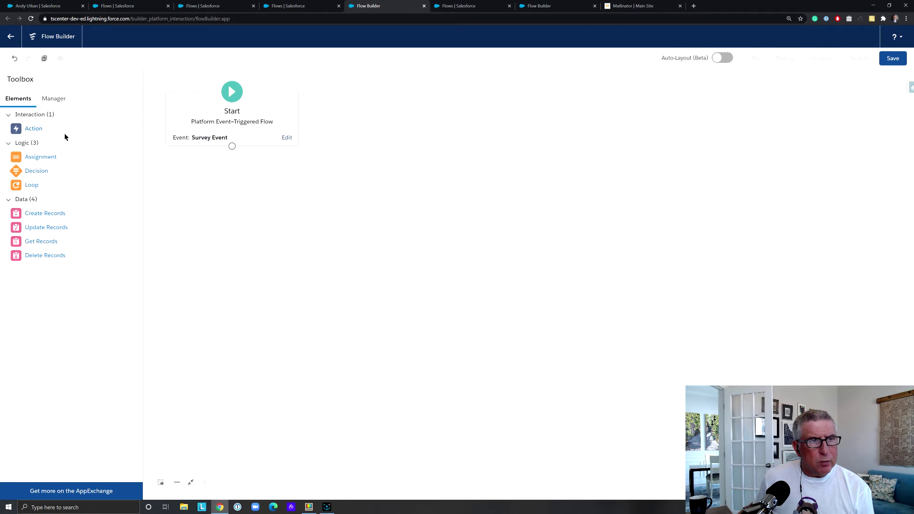
# Add a Send Email action to the flow canvas
pyautogui.click(37, 129)
pyautogui.moveTo(37, 129); pyautogui.dragTo(252, 213)
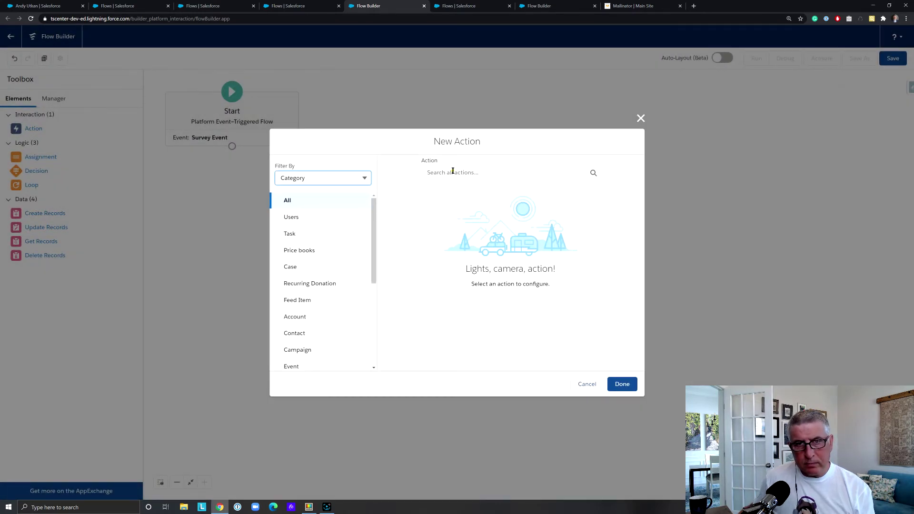
pyautogui.click(452, 172)
pyautogui.write('email')
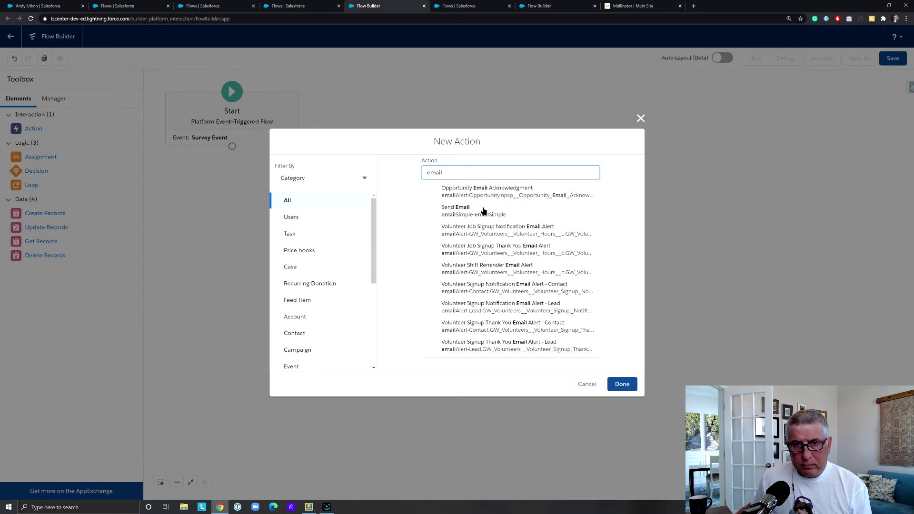
pyautogui.click(482, 210)
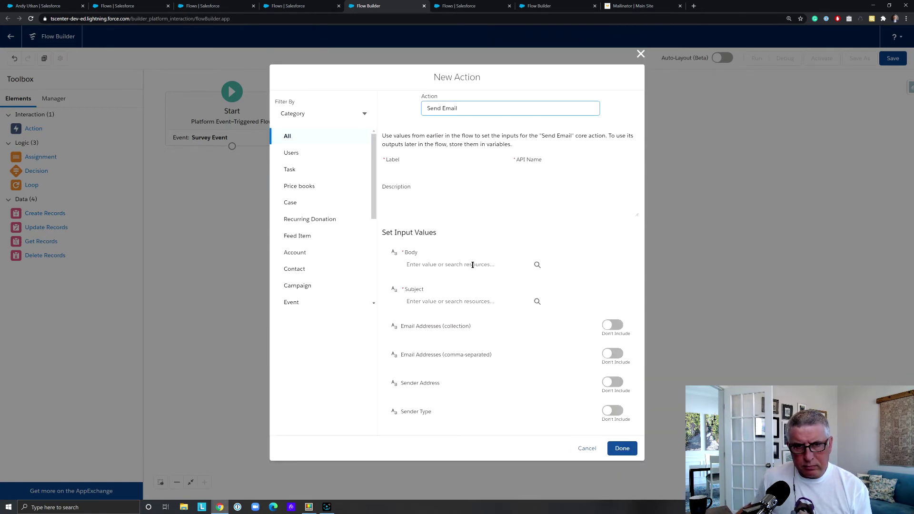
# Write the email body asking for a 1-5 satisfaction score, noting 5 is the highest
pyautogui.click(472, 265)
pyautogui.write('Please rate')
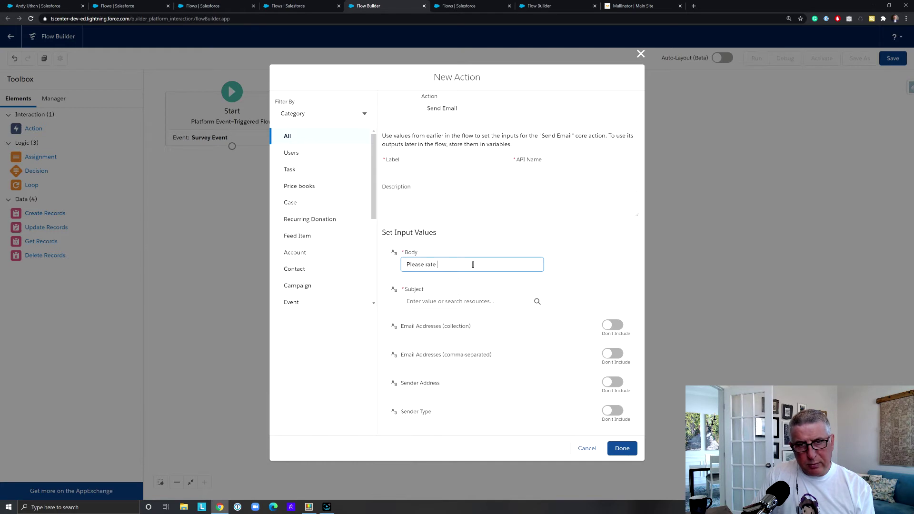
pyautogui.write(' your satisfaction leve')
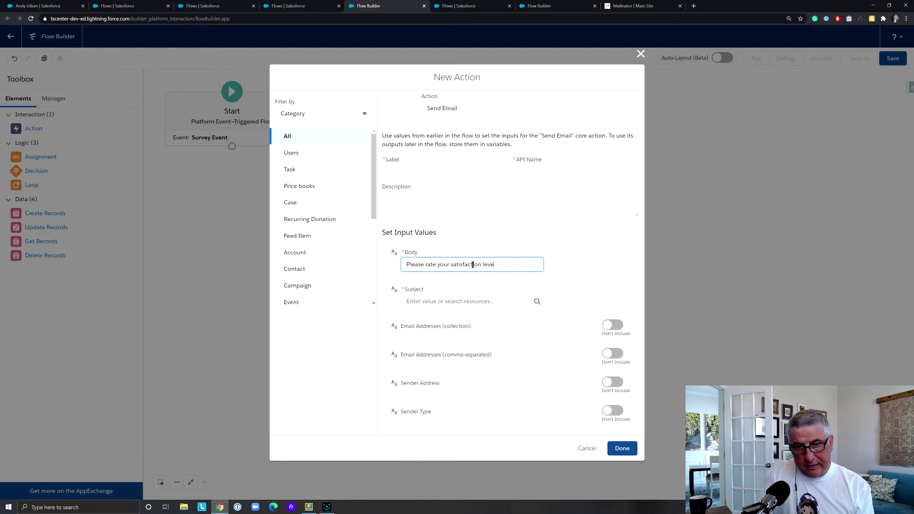
pyautogui.write('l. Repl')
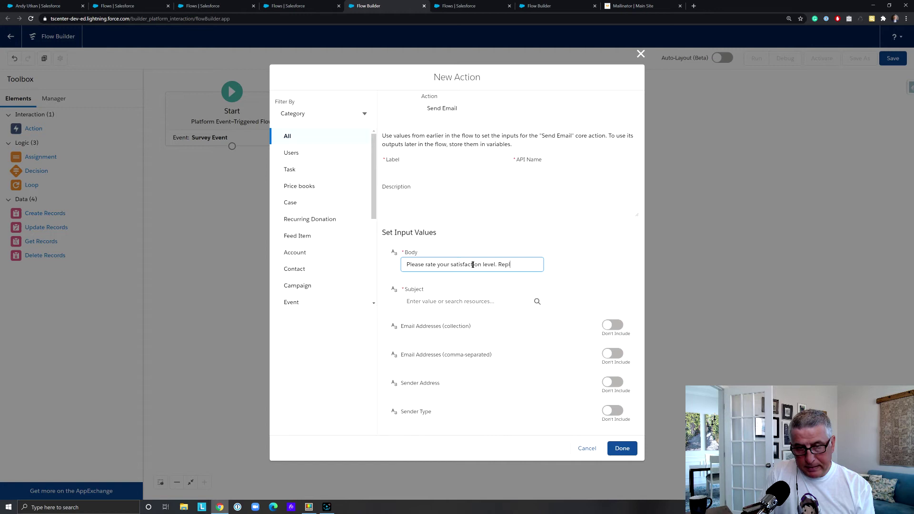
pyautogui.write('aywith')
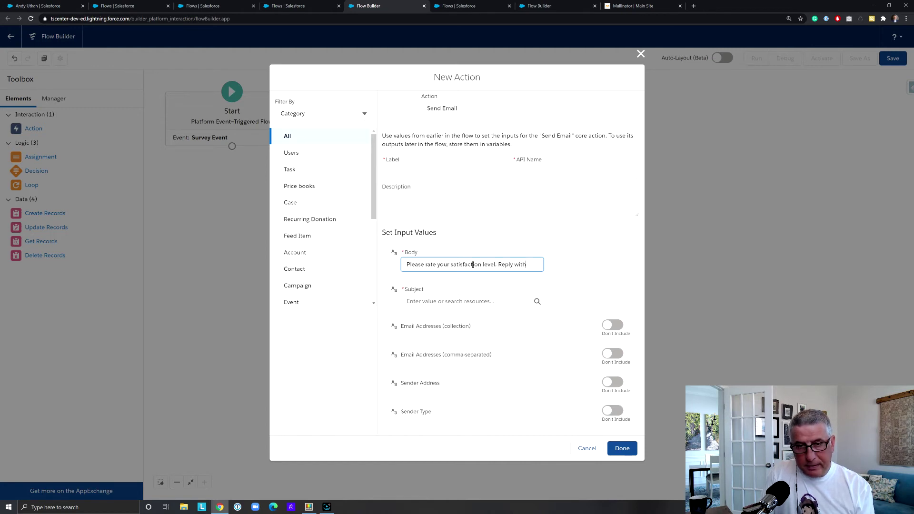
pyautogui.write(' a score ')
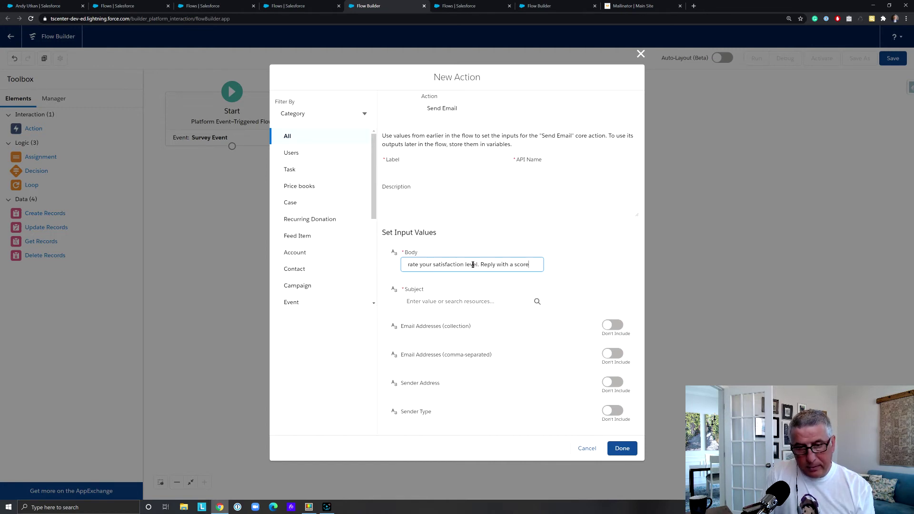
pyautogui.write('1-5')
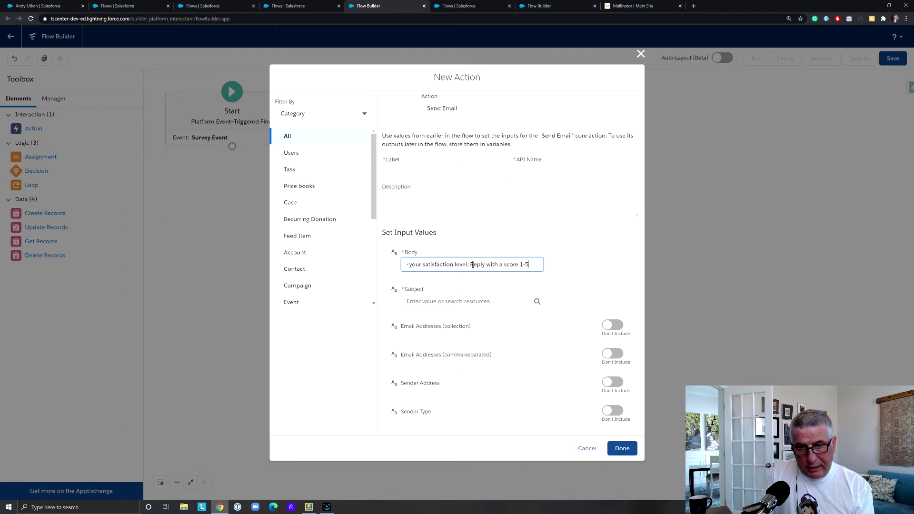
pyautogui.press('BackSpace')
pyautogui.write('. 5 is the highest.')
# Set subject 'Customer Satisfaction Survey' and recipient {!$Record.Email__c}
pyautogui.click(446, 301)
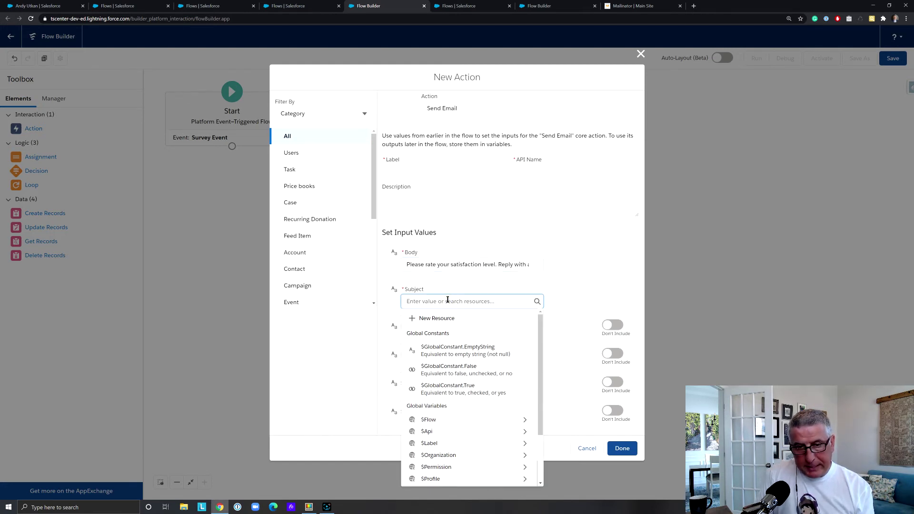
pyautogui.write('Customer Satis')
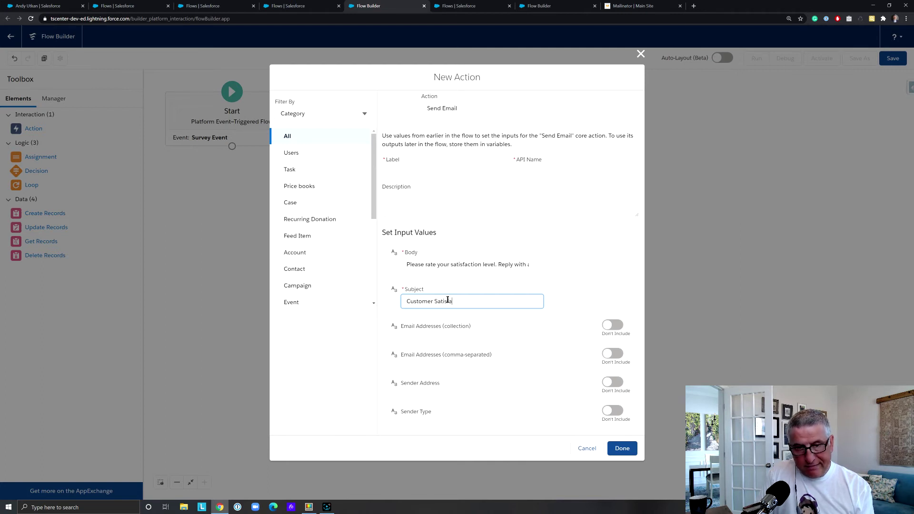
pyautogui.write('faction Survey')
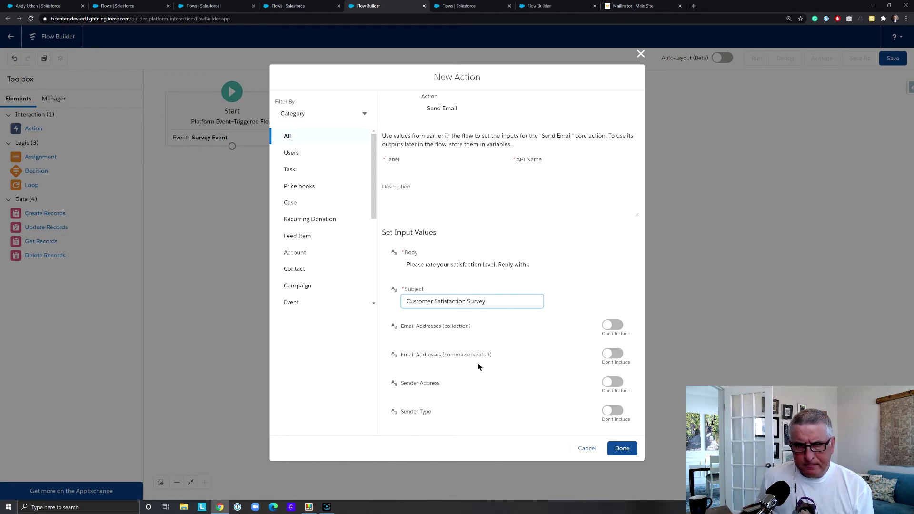
pyautogui.click(614, 356)
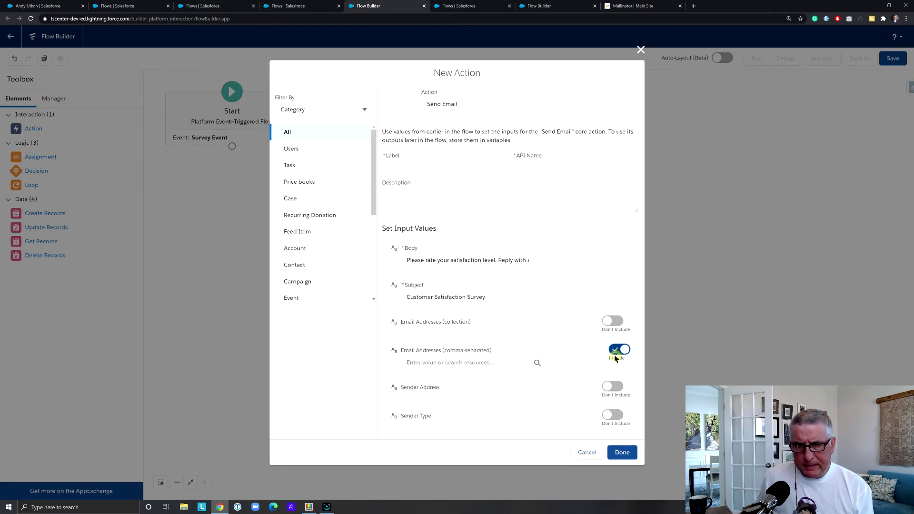
pyautogui.click(472, 364)
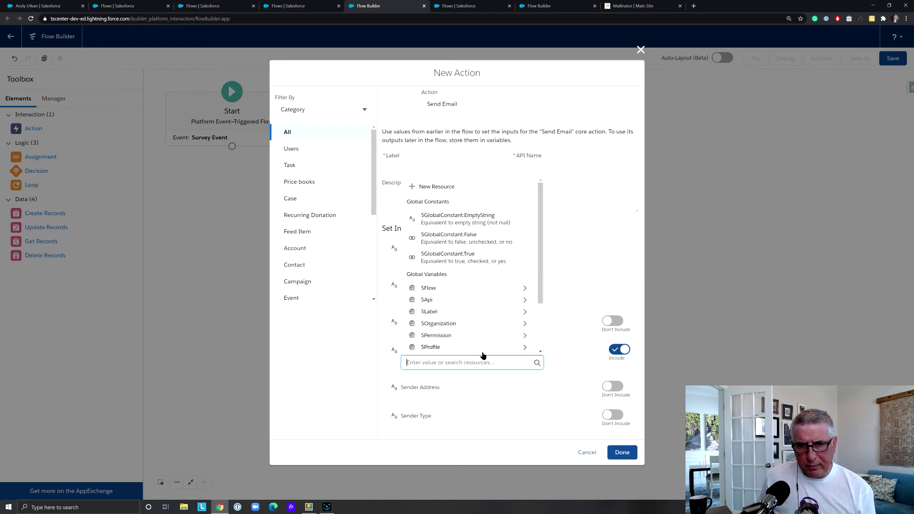
pyautogui.write('recor')
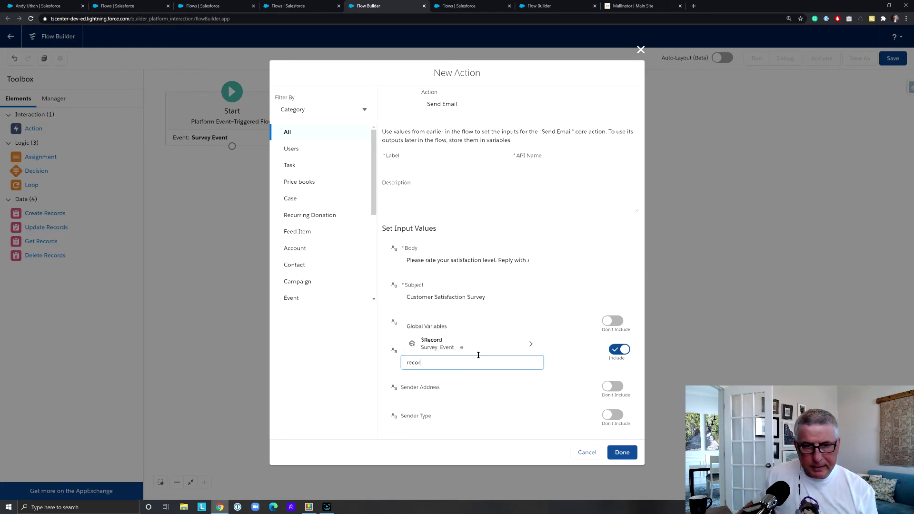
pyautogui.click(514, 349)
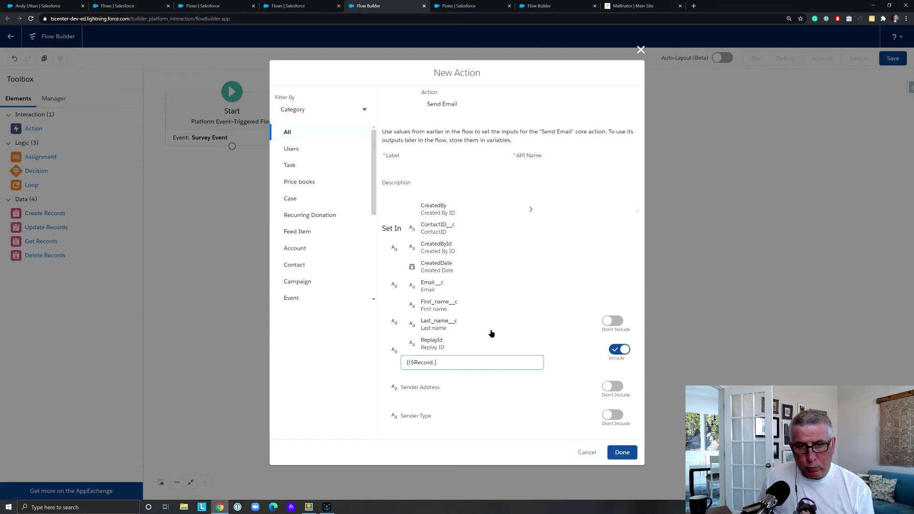
pyautogui.click(480, 291)
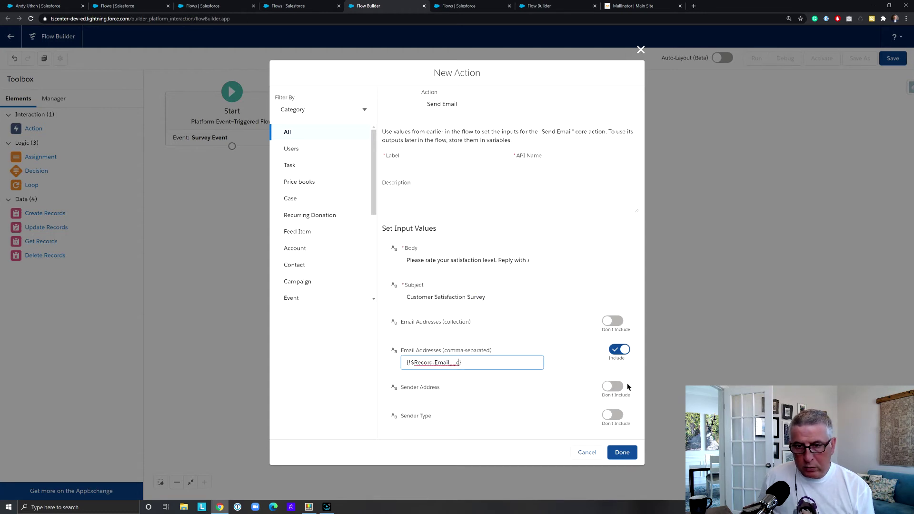
# Turn on Sender Address, enter the sender's e-mail address, and try to finish
pyautogui.click(612, 387)
pyautogui.click(475, 393)
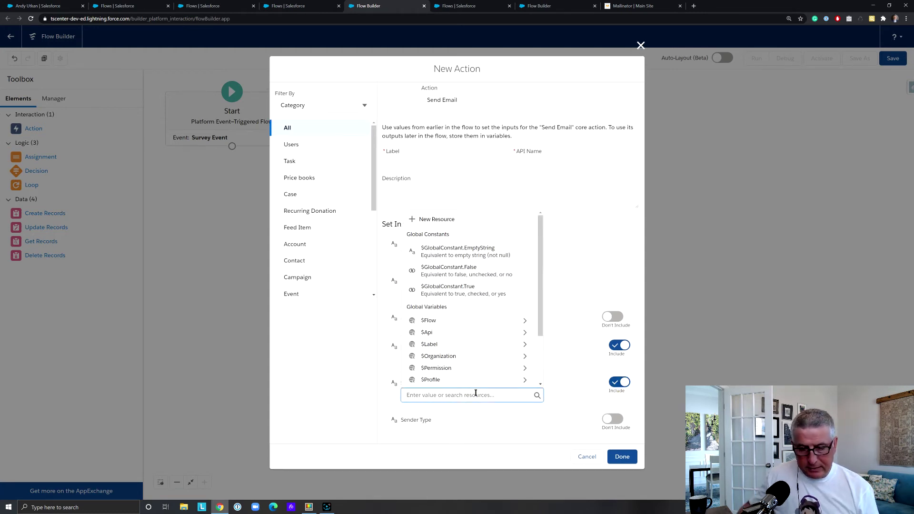
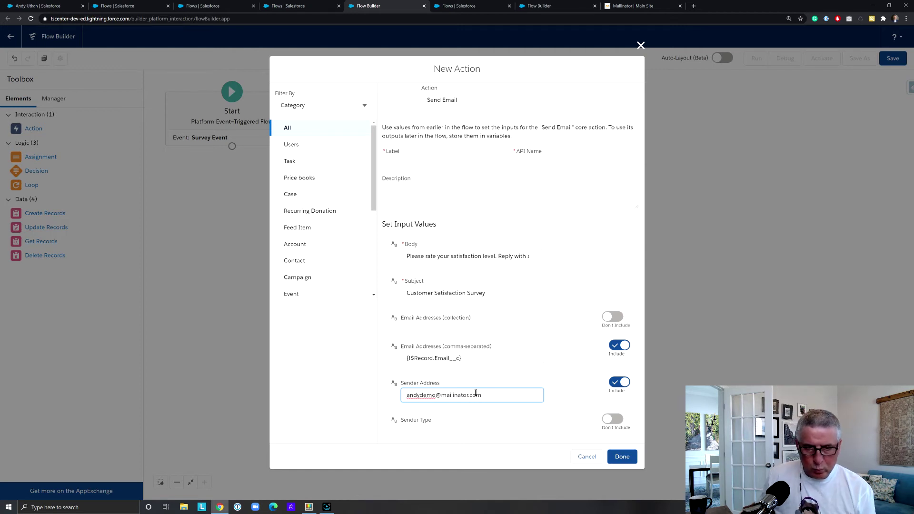
pyautogui.click(621, 457)
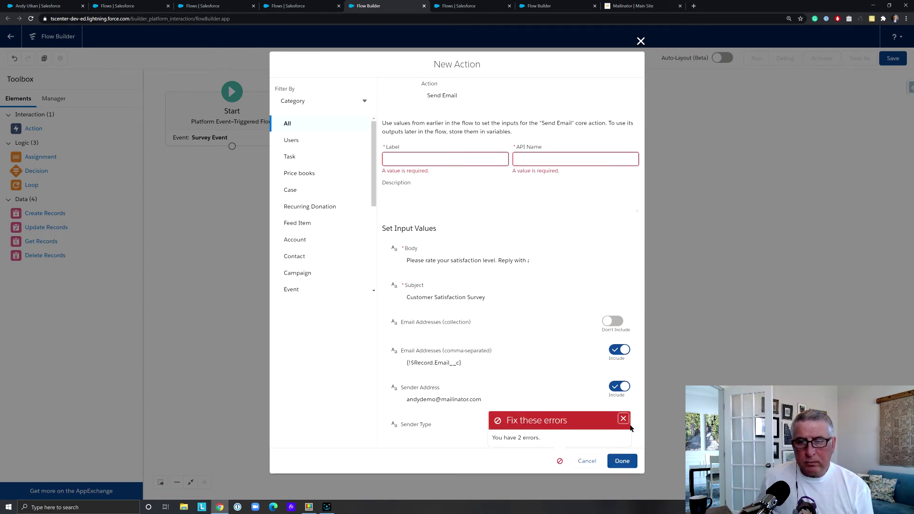
# Dismiss the error and label the email action SendSurveyEmail with matching API name
pyautogui.click(622, 419)
pyautogui.click(409, 162)
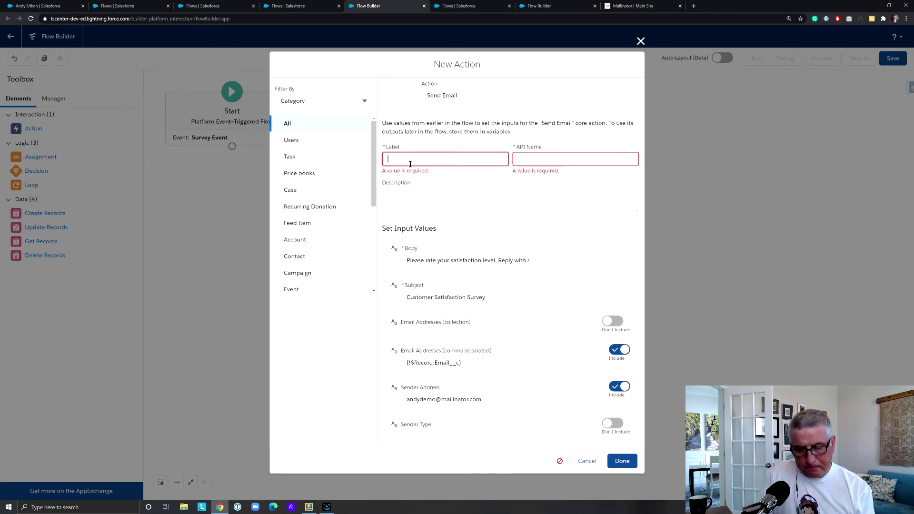
pyautogui.write('Send')
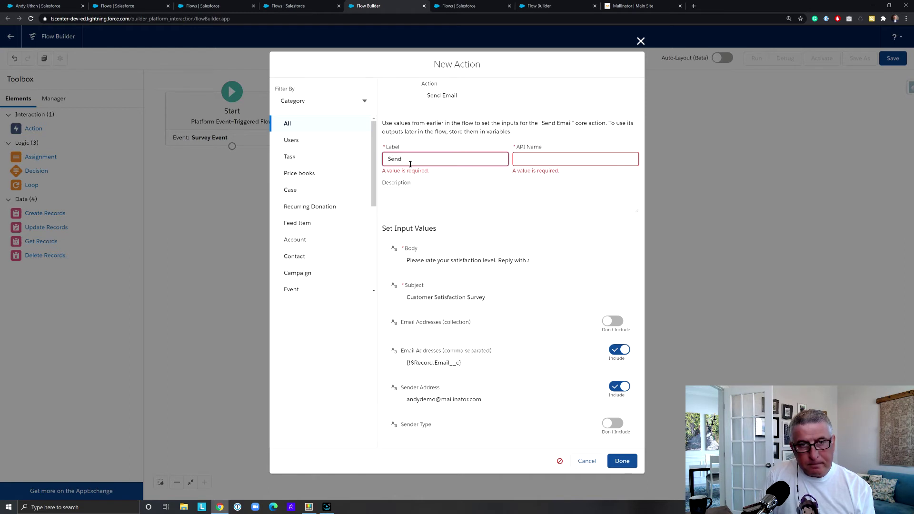
pyautogui.write('SurveyEmail')
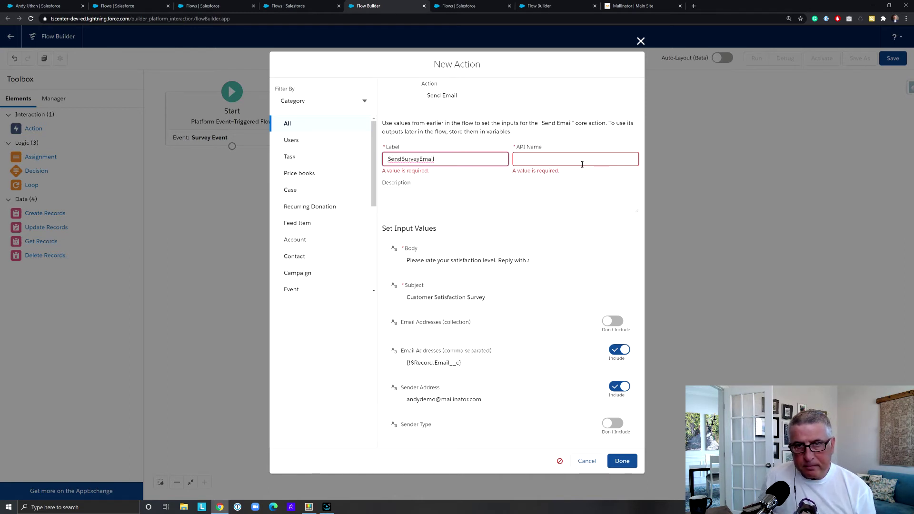
pyautogui.click(583, 163)
pyautogui.click(621, 455)
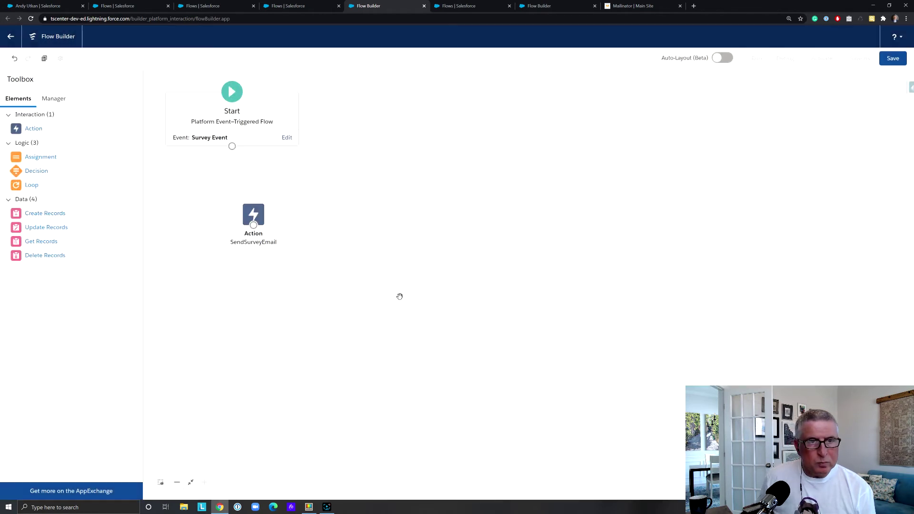
# Connect the Start element to SendSurveyEmail and begin saving the flow
pyautogui.moveTo(270, 221); pyautogui.dragTo(248, 219)
pyautogui.moveTo(231, 146); pyautogui.dragTo(232, 217)
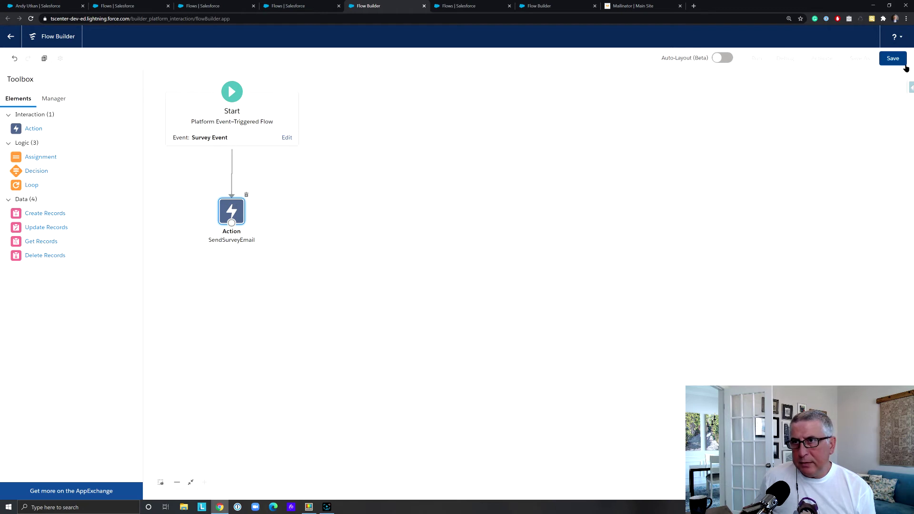
pyautogui.click(899, 60)
# Save the flow as flwSendSurveyEmail
pyautogui.click(377, 237)
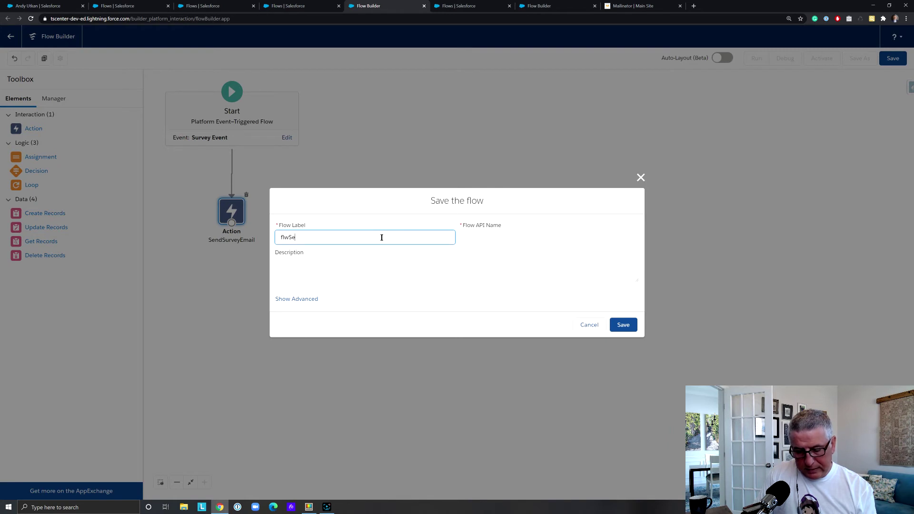
pyautogui.write('flwSendS')
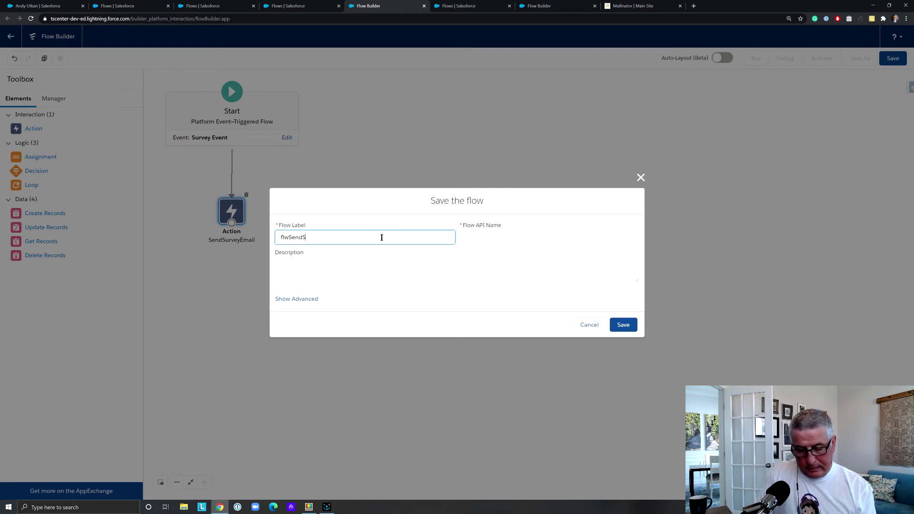
pyautogui.write('urveyEmail')
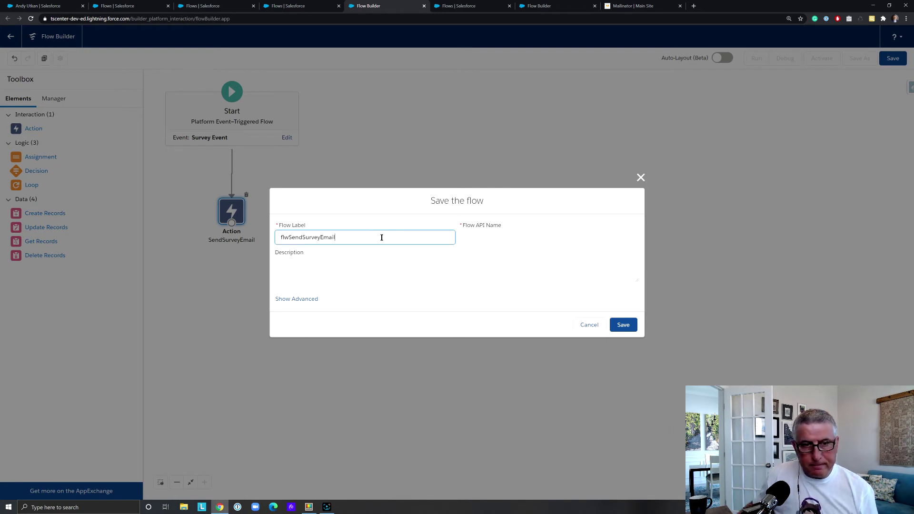
pyautogui.click(543, 239)
pyautogui.click(622, 324)
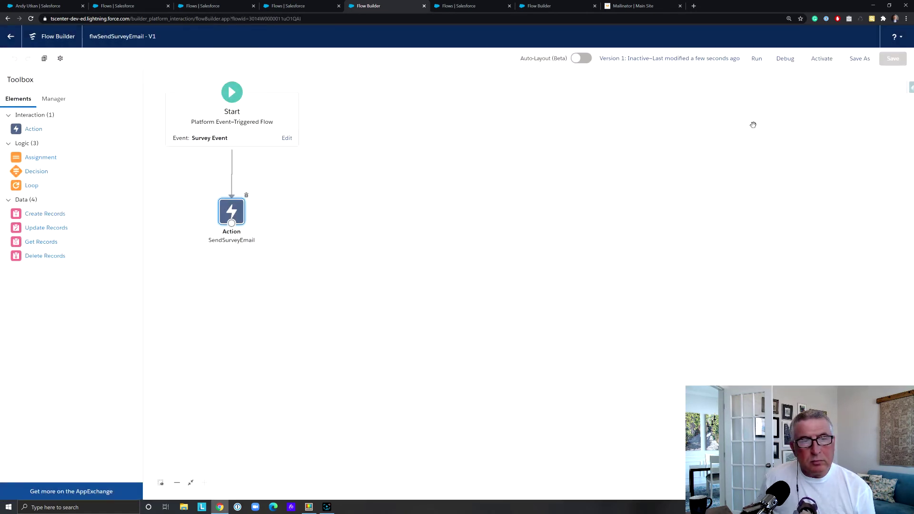
# Activate flwSendSurveyEmail, go back to the flows list, and switch to the contact record
pyautogui.click(821, 59)
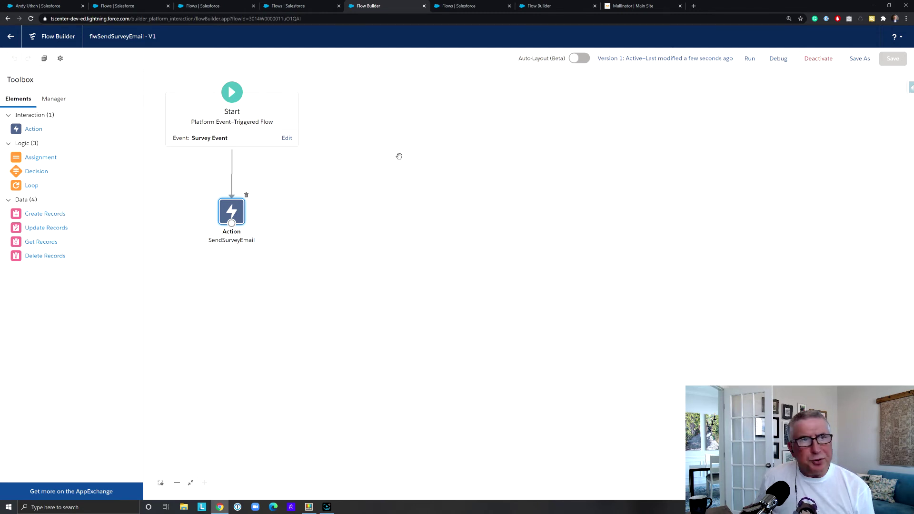
pyautogui.click(11, 37)
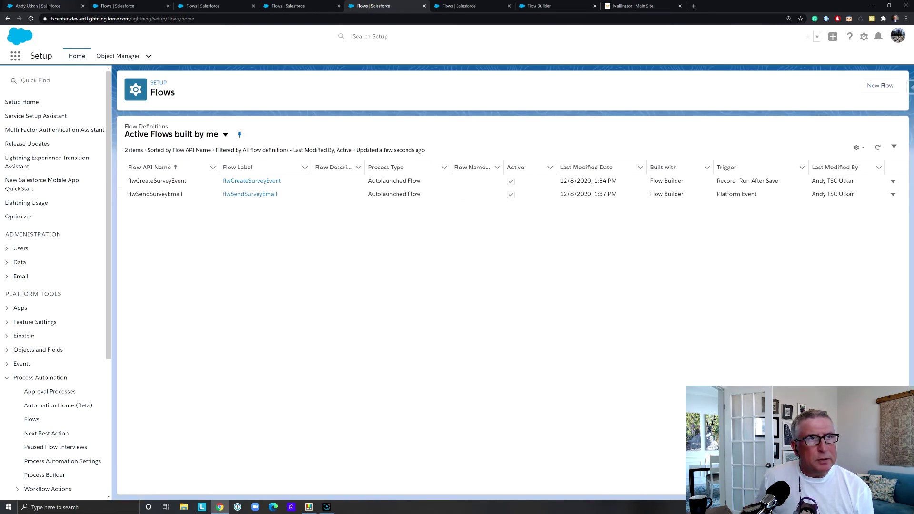
pyautogui.click(38, 6)
# Reload the contact, delete 'Survey sent' from its Description on the Details tab, and save
pyautogui.scroll(5, 204, 149)
pyautogui.press('F5')
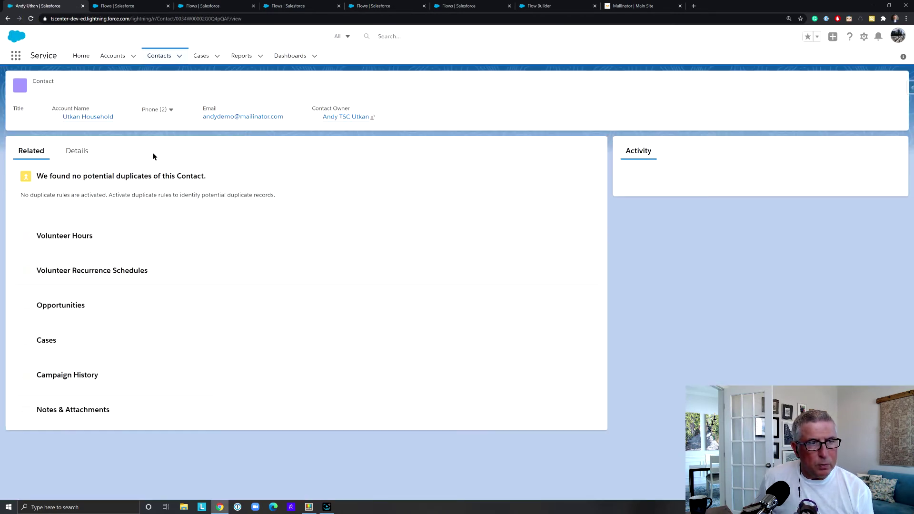
pyautogui.scroll(-6, 153, 152)
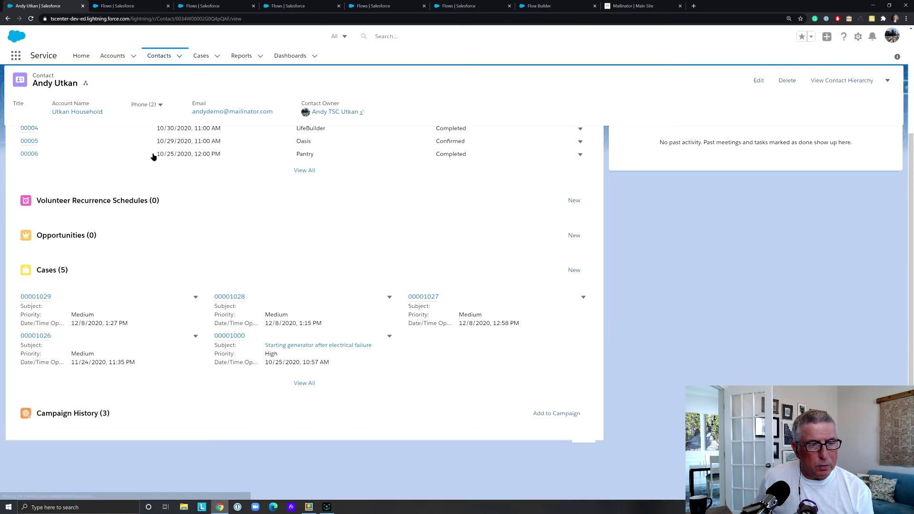
pyautogui.scroll(6, 152, 156)
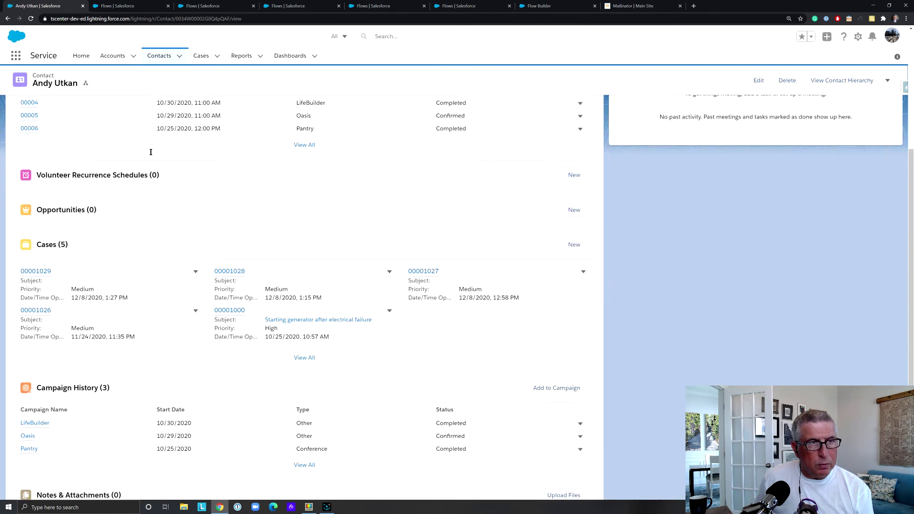
pyautogui.click(88, 111)
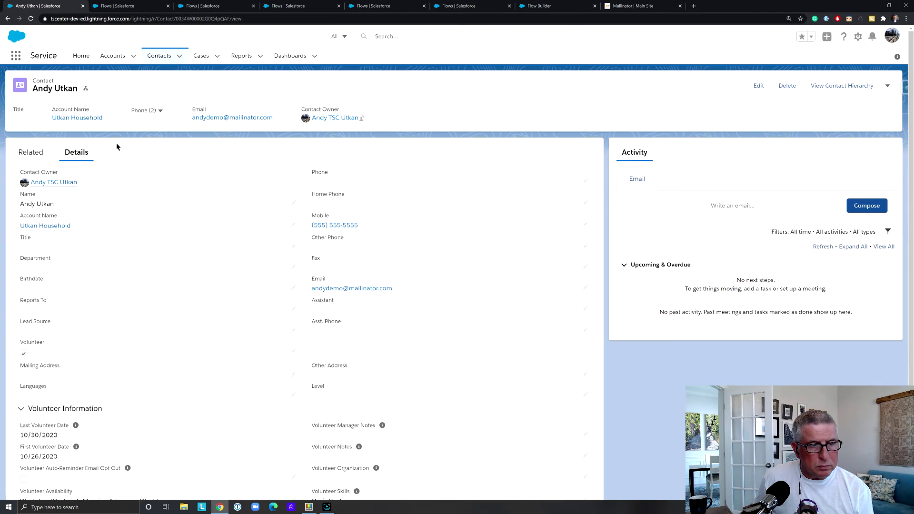
pyautogui.scroll(-5, 117, 146)
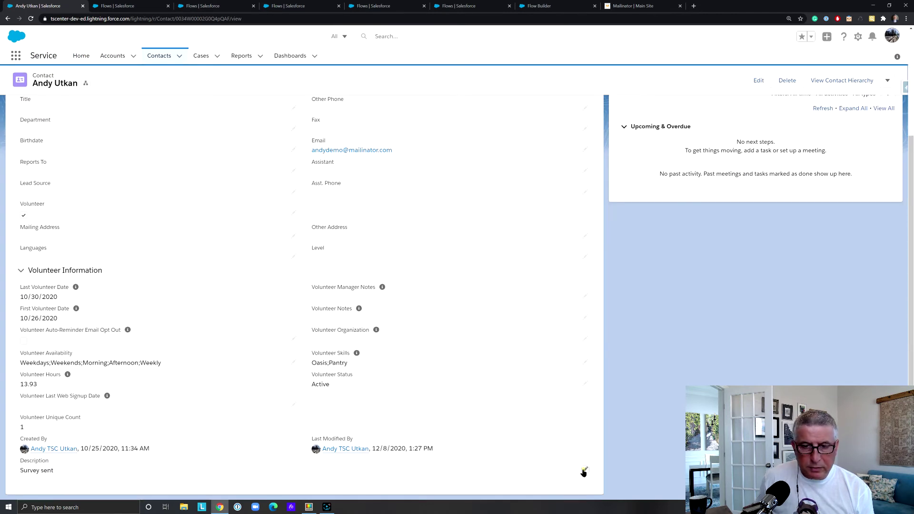
pyautogui.click(584, 470)
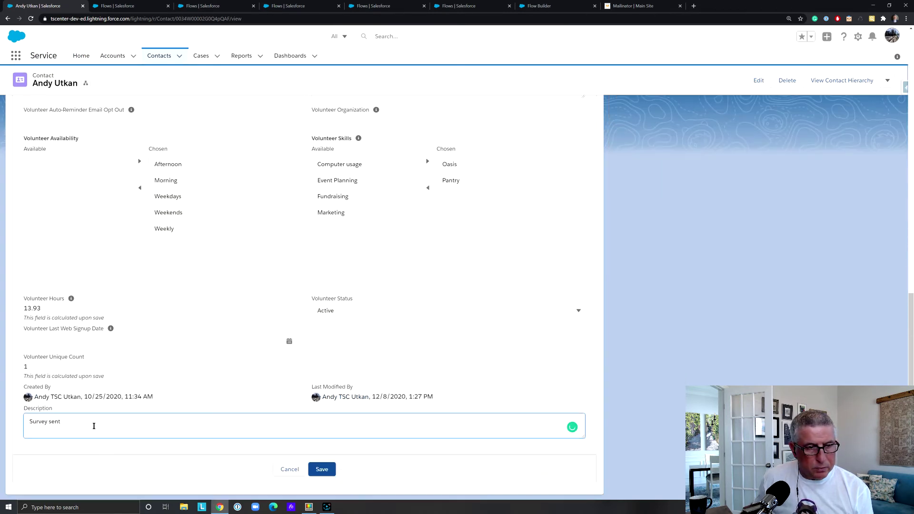
pyautogui.hotkey('ctrl', 'a')
pyautogui.press('BackSpace')
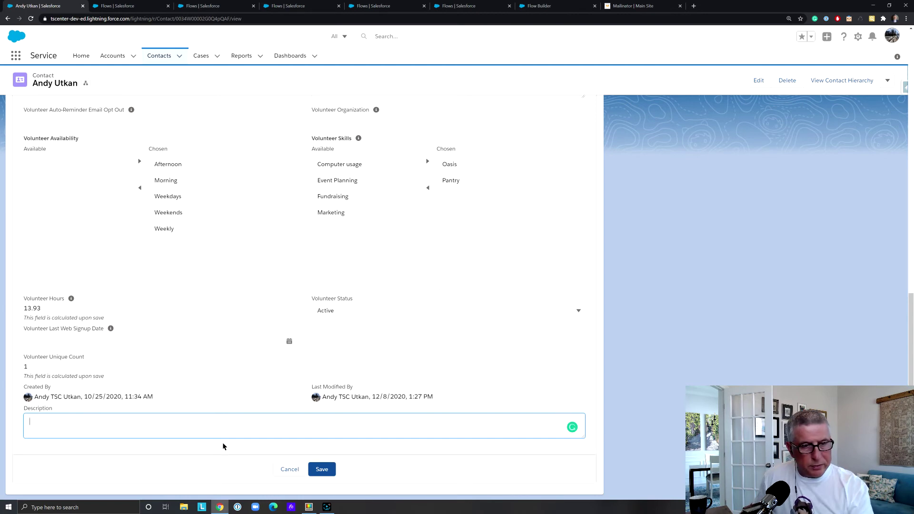
pyautogui.click(325, 470)
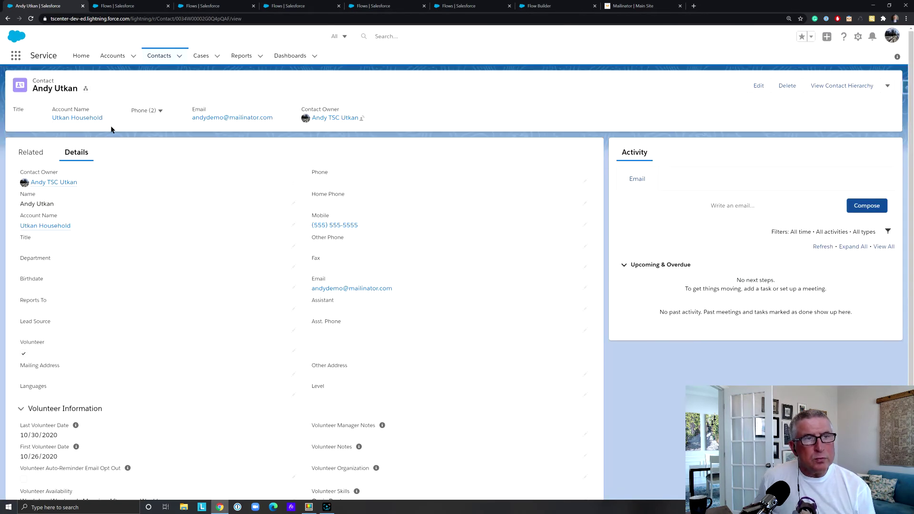
pyautogui.click(201, 56)
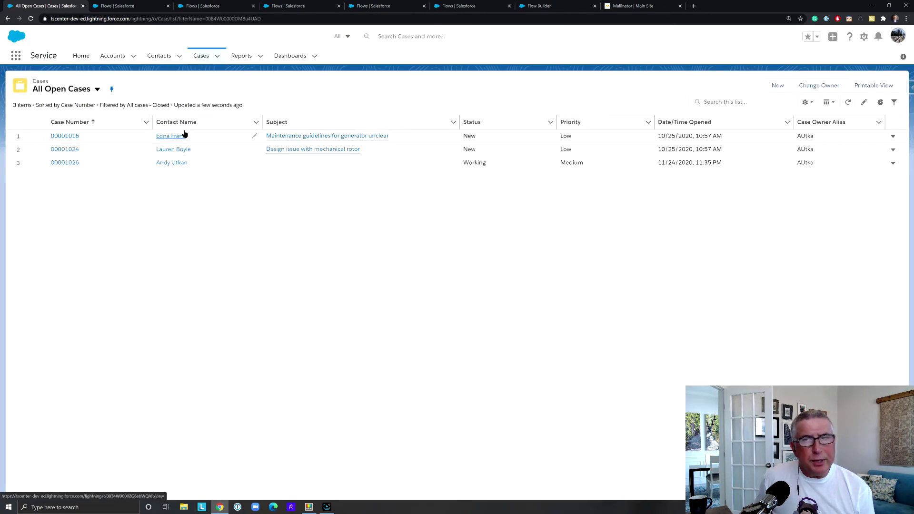
# Create and save a new case for the contact with Case Origin Email
pyautogui.click(776, 86)
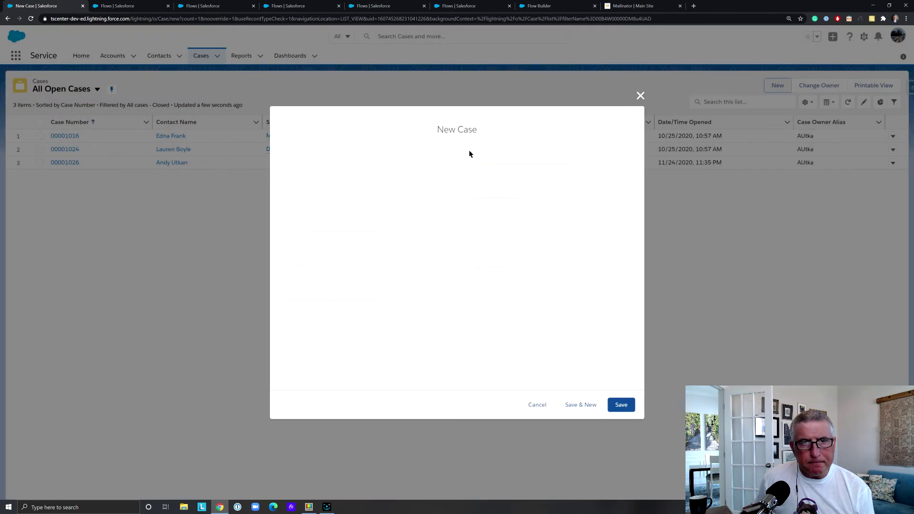
pyautogui.click(319, 181)
pyautogui.write('andy')
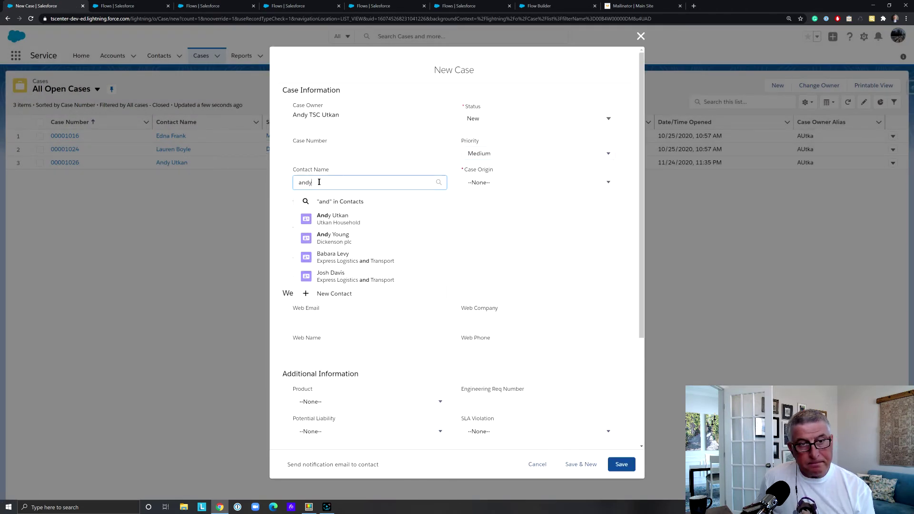
pyautogui.click(357, 215)
pyautogui.click(522, 188)
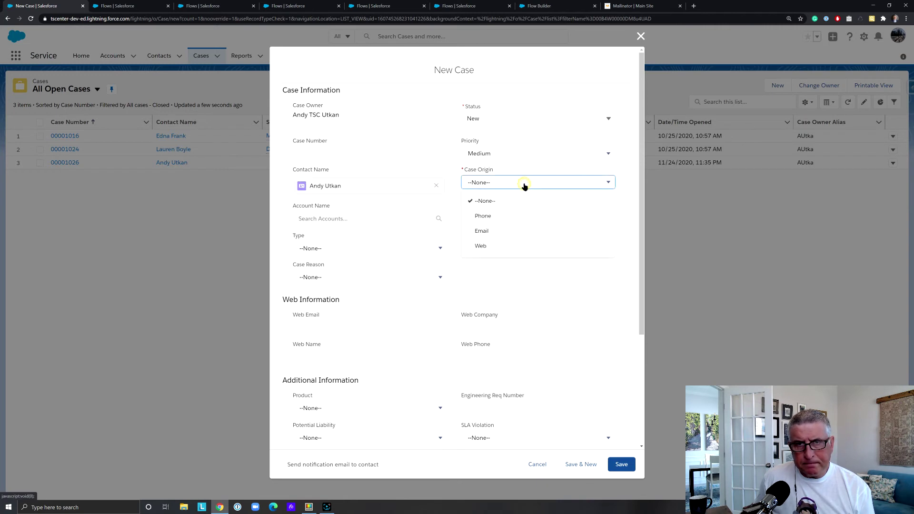
pyautogui.click(512, 230)
pyautogui.click(621, 464)
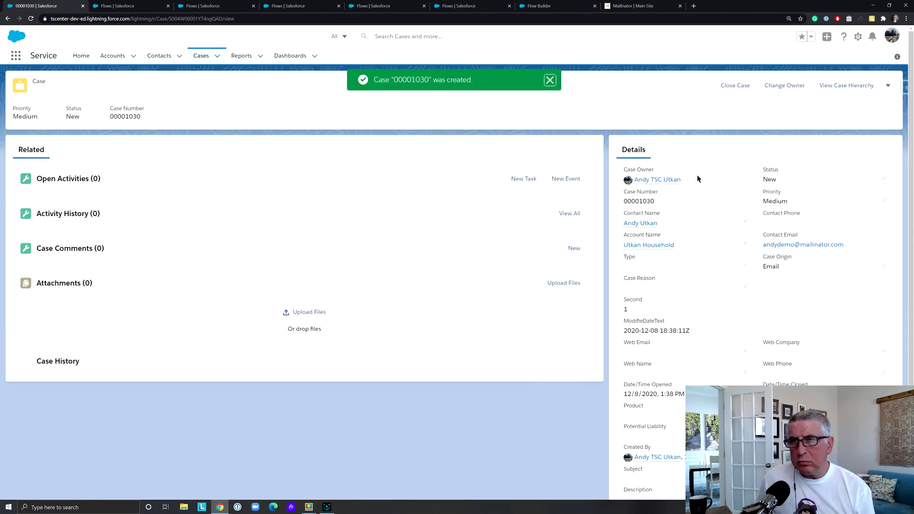
# Close the new case and switch to the Mailinator inbox
pyautogui.click(739, 85)
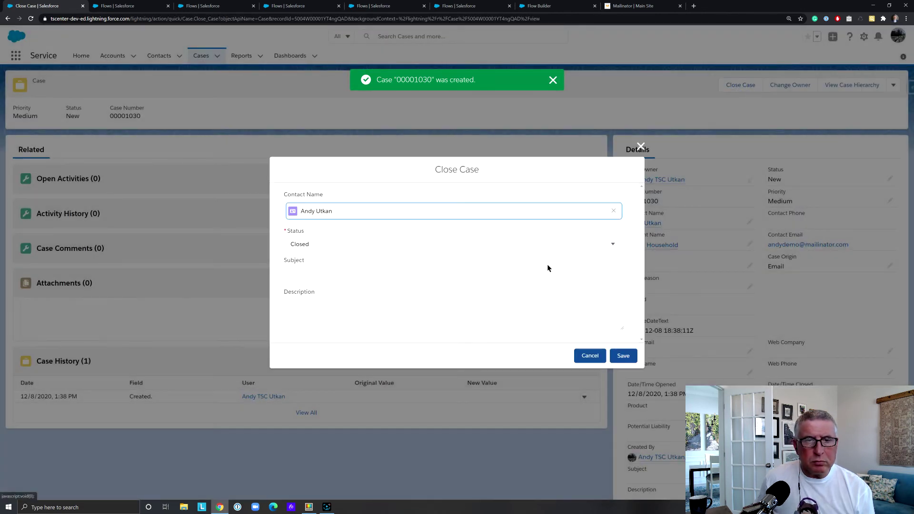
pyautogui.click(620, 357)
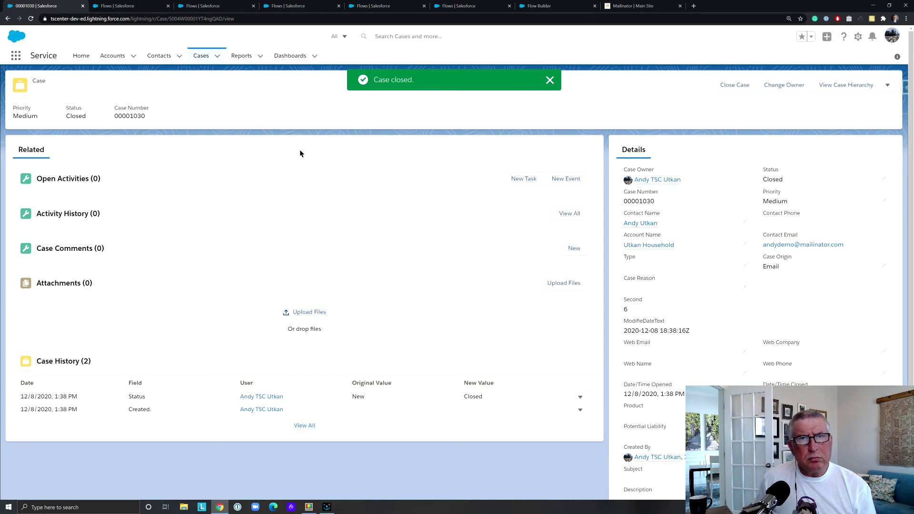
pyautogui.click(624, 6)
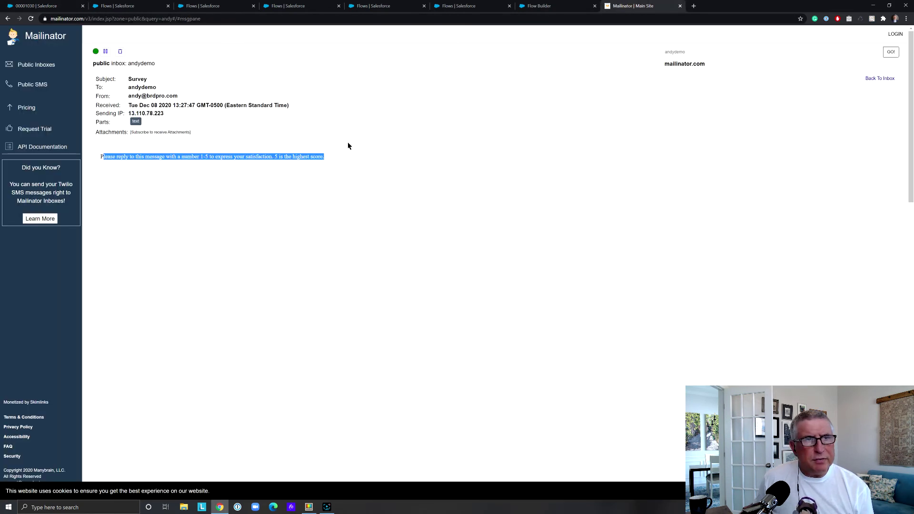
# Refresh the Mailinator inbox and open the new Customer Satisfaction Survey email
pyautogui.click(891, 53)
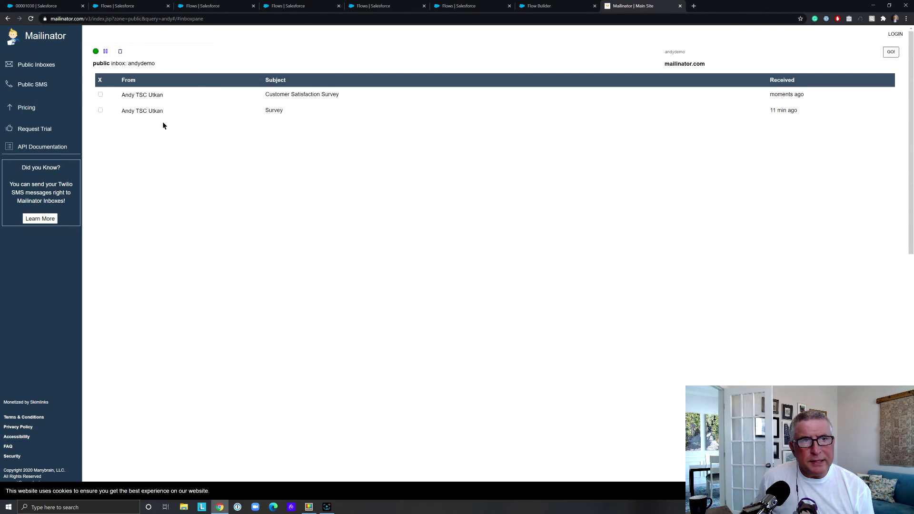
pyautogui.click(287, 97)
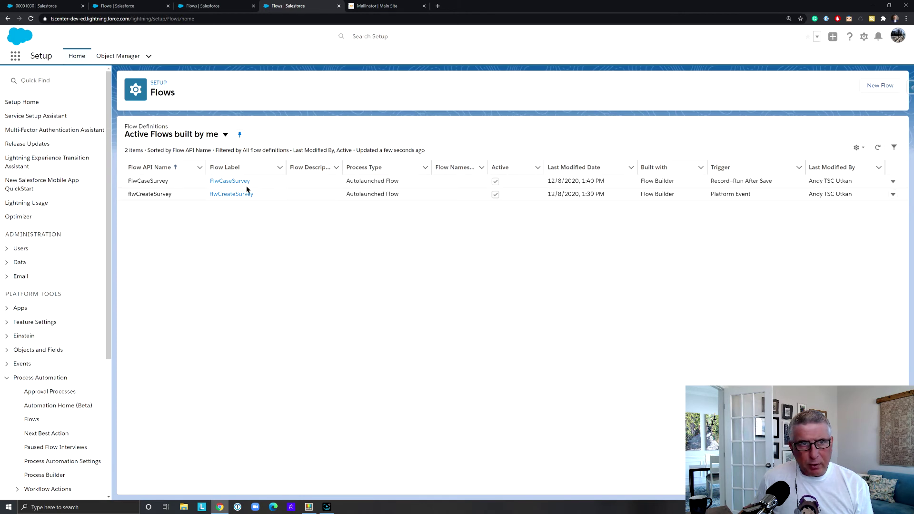
# Open FlwCaseSurvey, inspect the Is Survey Needed decision without changes, and open the Key formula's details
pyautogui.click(232, 183)
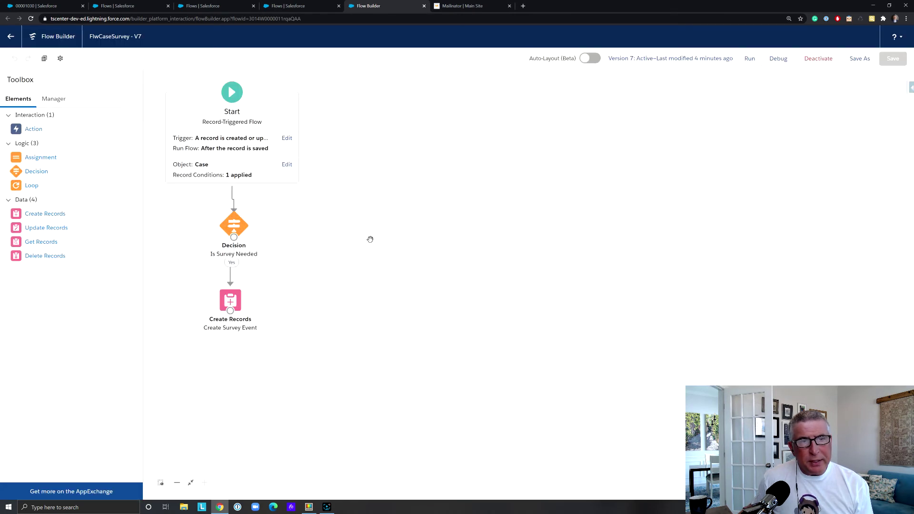
pyautogui.doubleClick(232, 225)
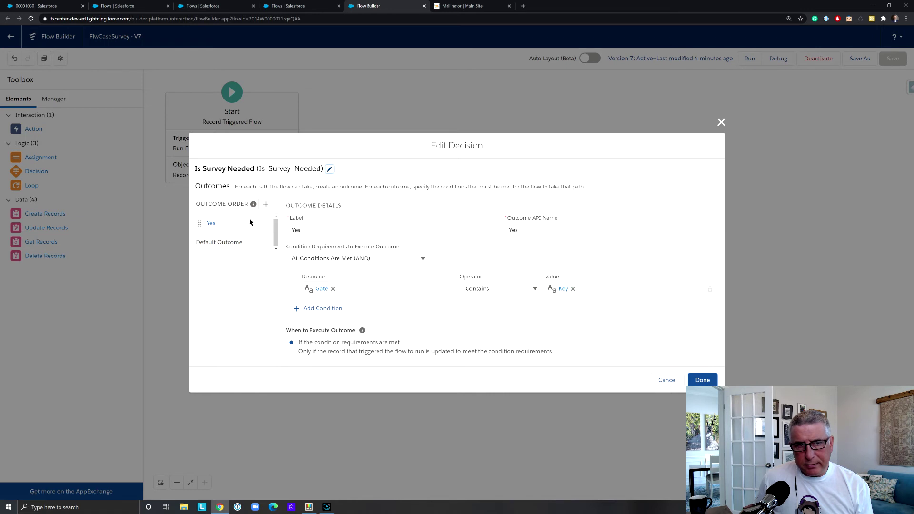
pyautogui.click(671, 381)
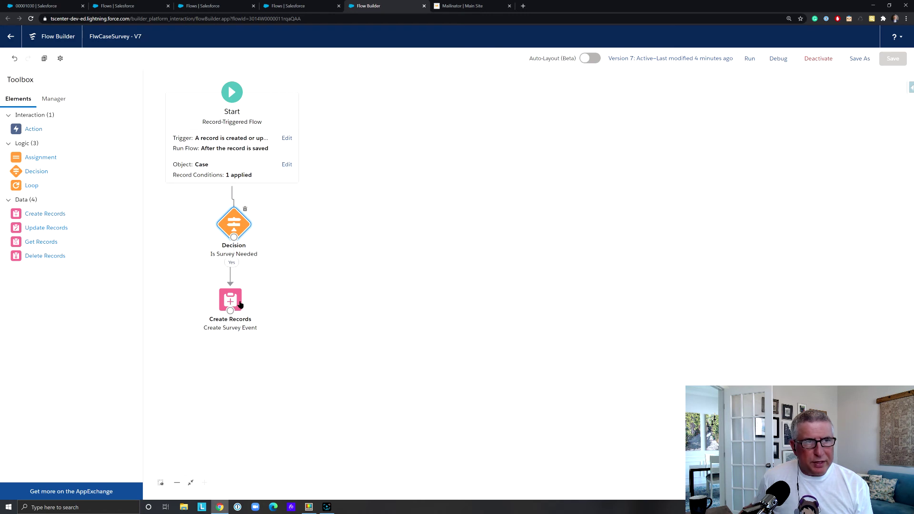
pyautogui.click(56, 102)
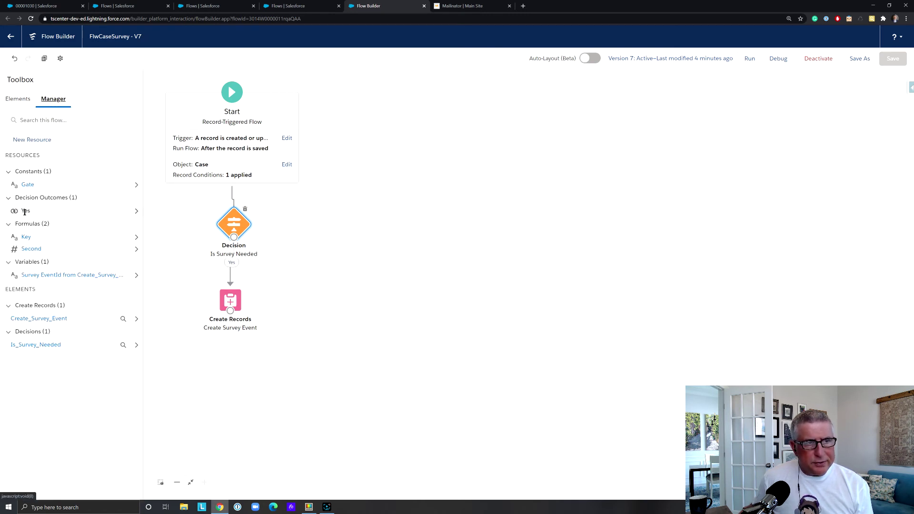
pyautogui.click(136, 238)
# Inspect the Key formula LEFT(RIGHT(TEXT({!$Record.LastModifiedDate}),2),1) and close it unchanged
pyautogui.click(116, 175)
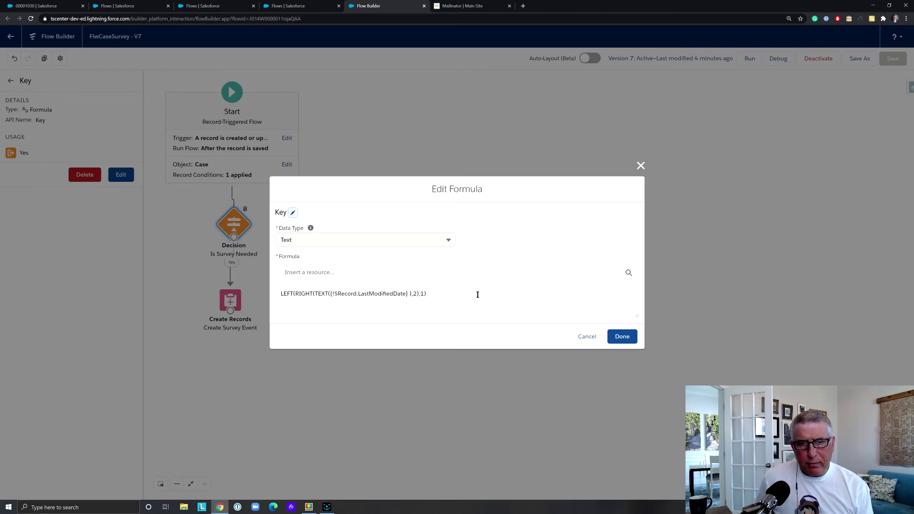
pyautogui.click(360, 294)
pyautogui.moveTo(360, 293); pyautogui.dragTo(403, 293)
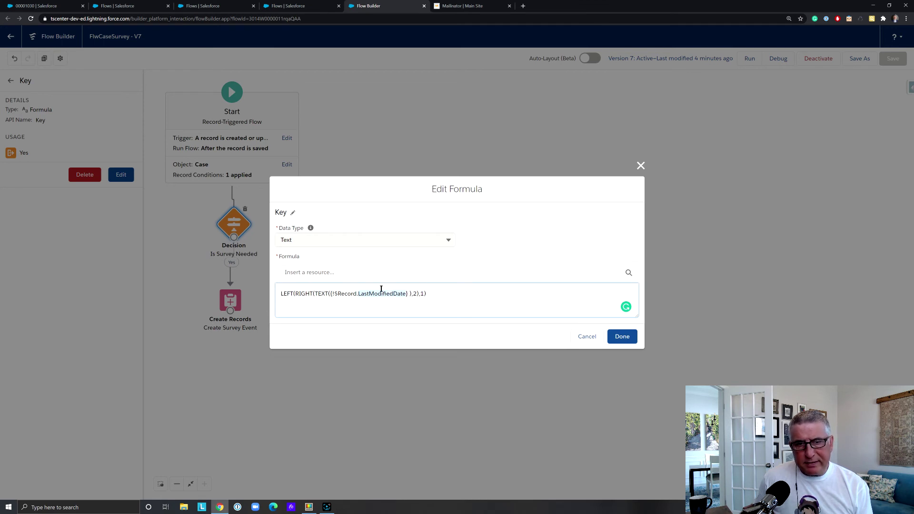
pyautogui.moveTo(315, 293); pyautogui.dragTo(405, 294)
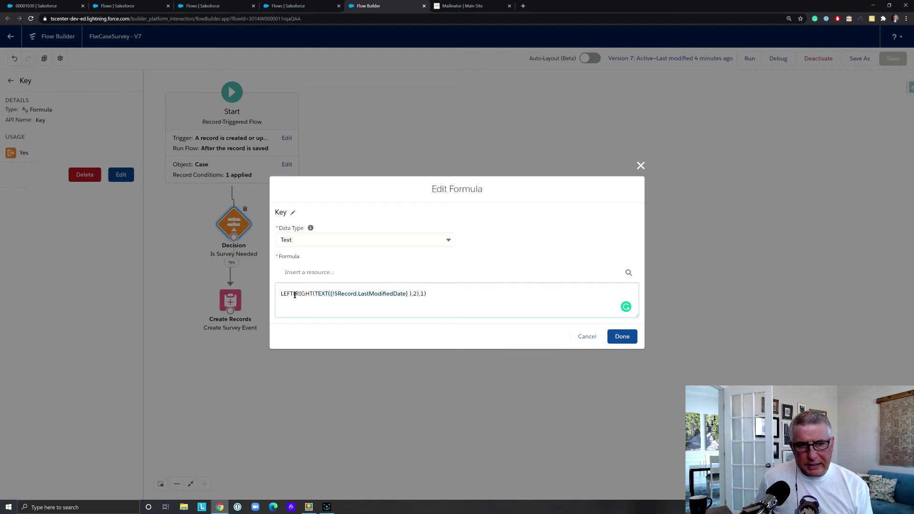
pyautogui.moveTo(294, 293); pyautogui.dragTo(416, 294)
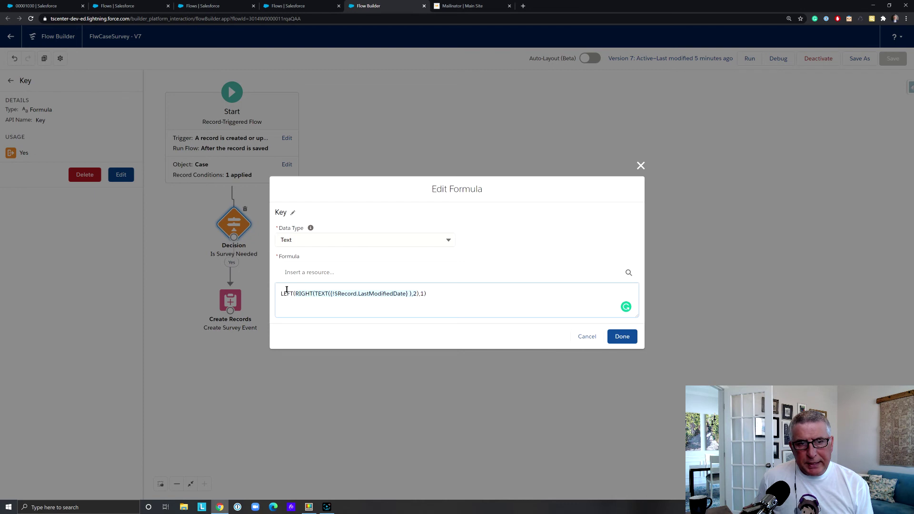
pyautogui.moveTo(279, 292); pyautogui.dragTo(426, 294)
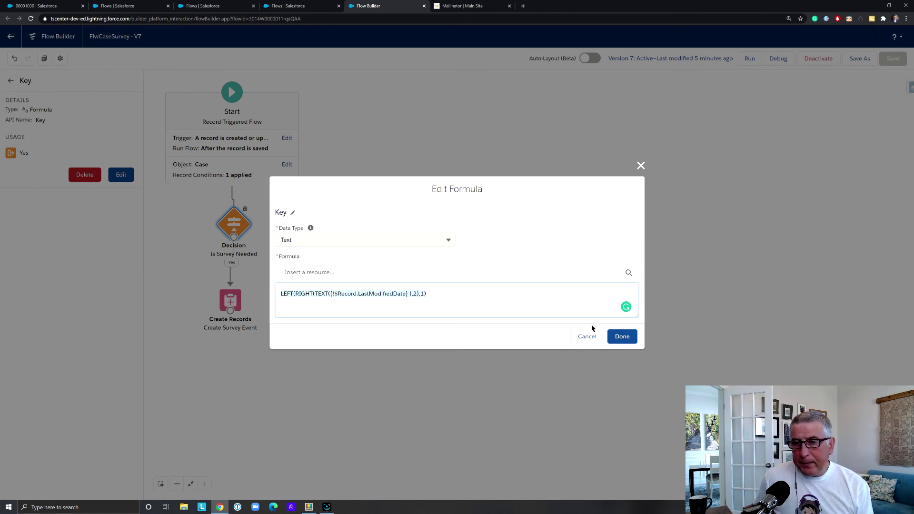
pyautogui.click(621, 337)
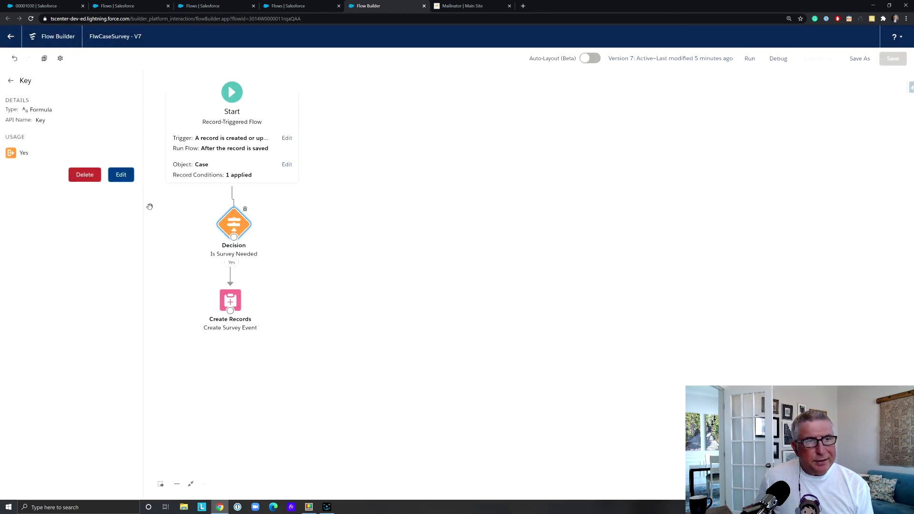
pyautogui.click(11, 82)
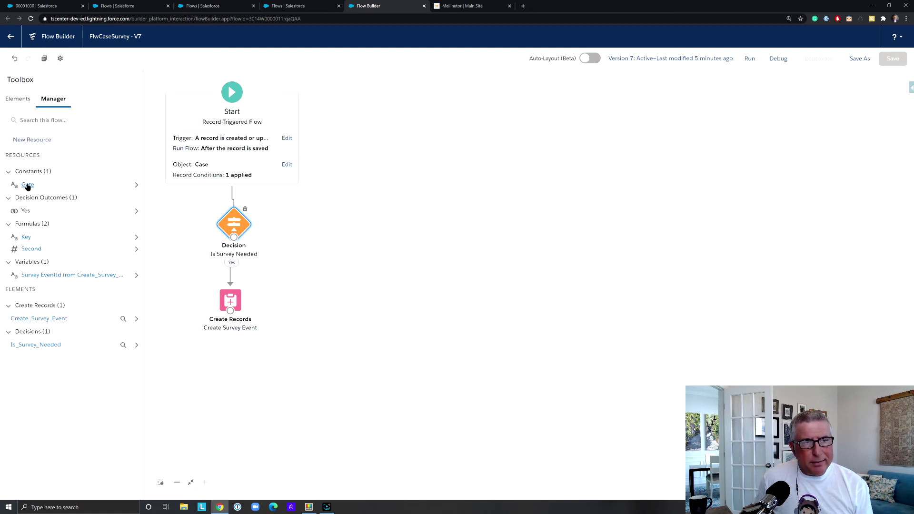
# Check the Gate Text constant holds 1:3:5:7:9 without editing it, then exit Flow Builder
pyautogui.click(136, 185)
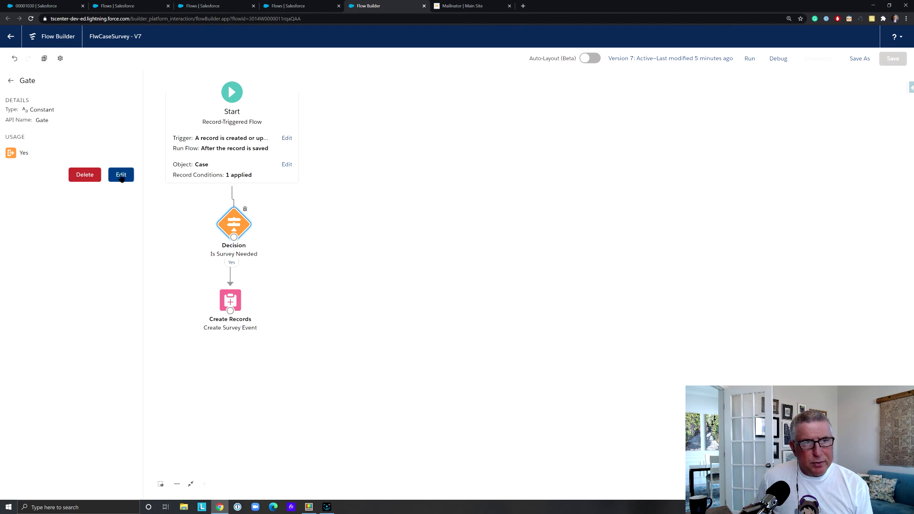
pyautogui.click(120, 176)
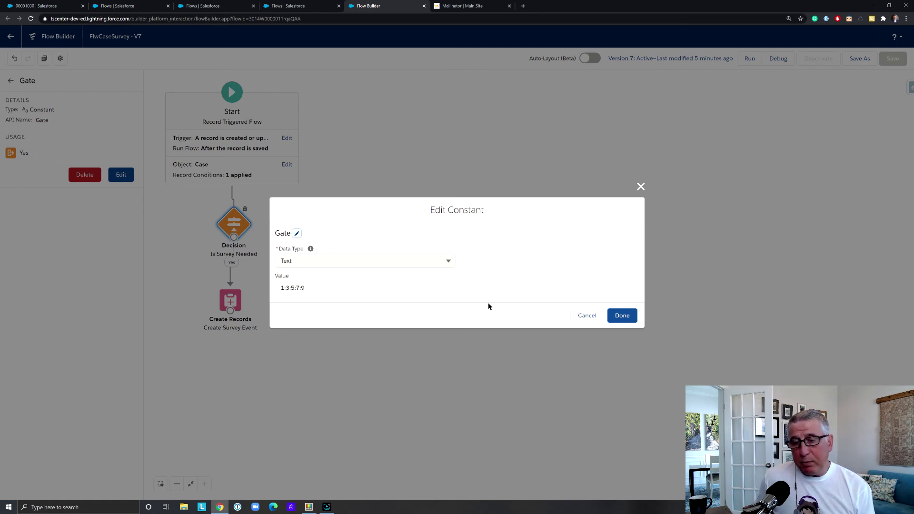
pyautogui.click(586, 316)
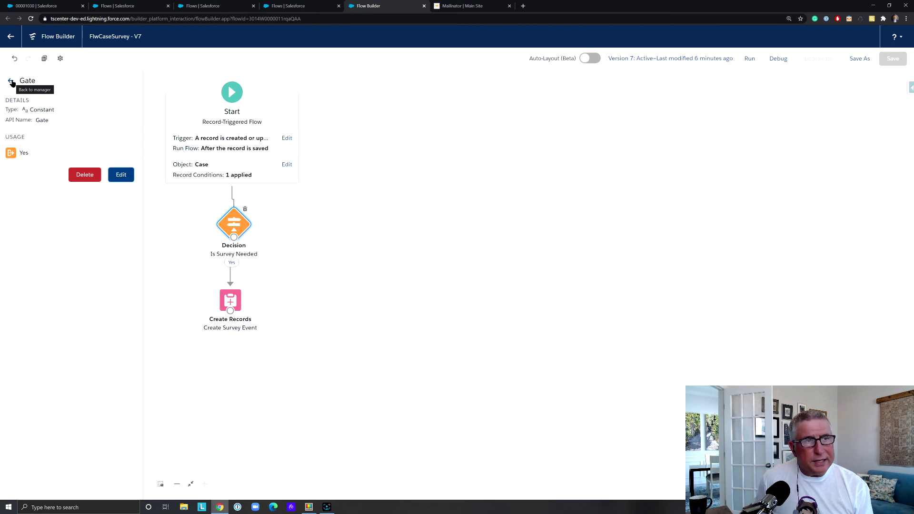
pyautogui.click(11, 81)
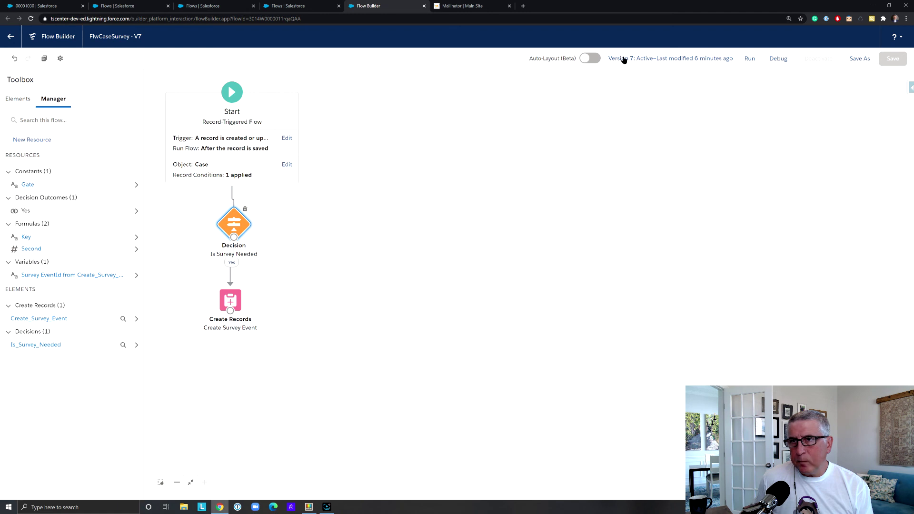
pyautogui.click(8, 37)
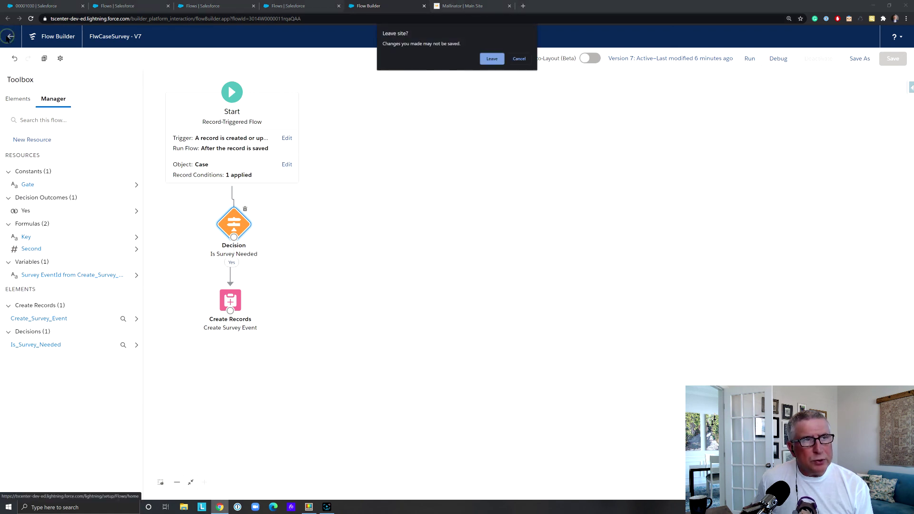
# Confirm leaving Flow Builder, view the first contact's Details fields, and go to Cases
pyautogui.click(499, 61)
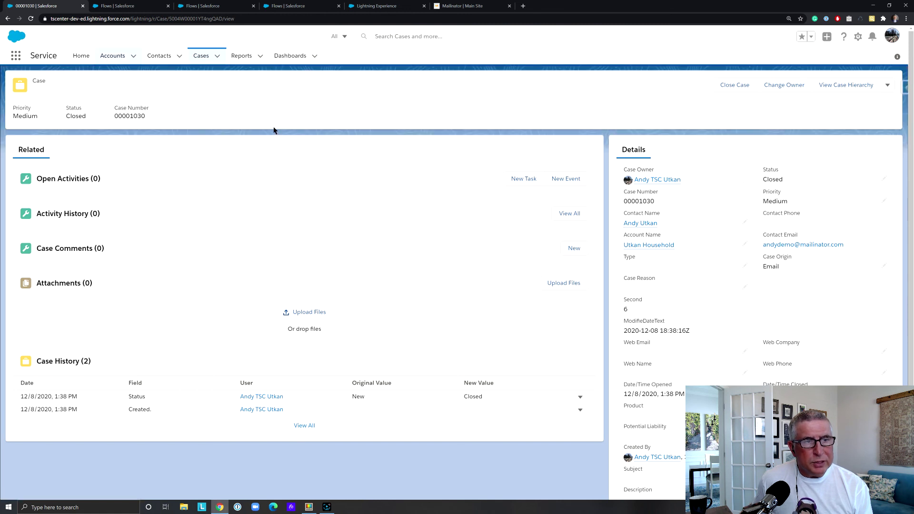
pyautogui.click(164, 58)
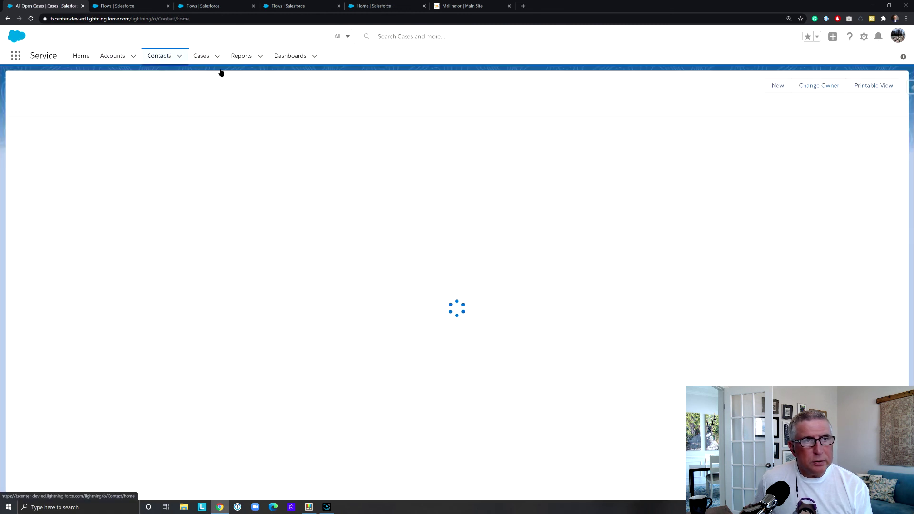
pyautogui.click(71, 137)
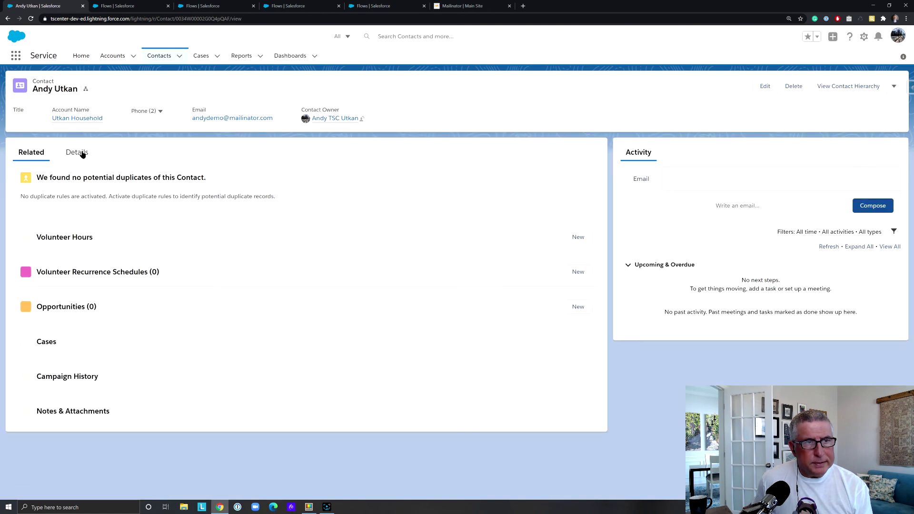
pyautogui.click(77, 151)
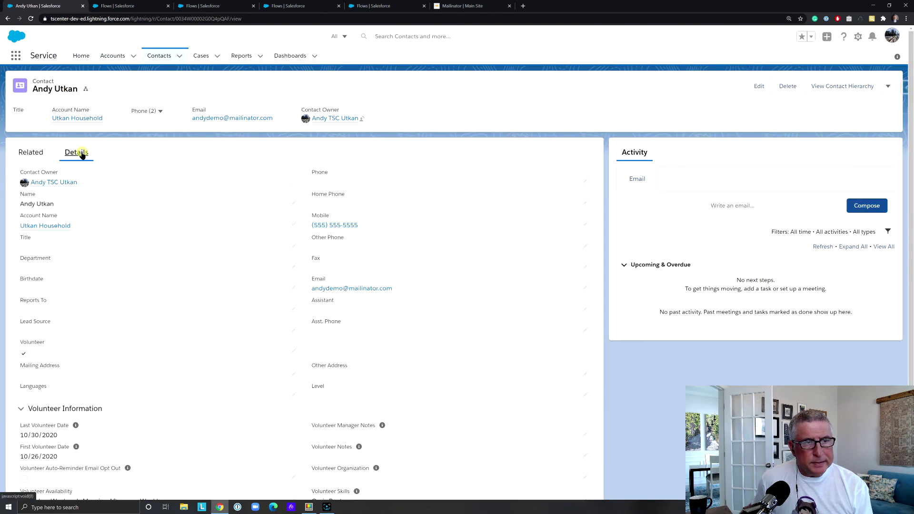
pyautogui.scroll(-3, 166, 266)
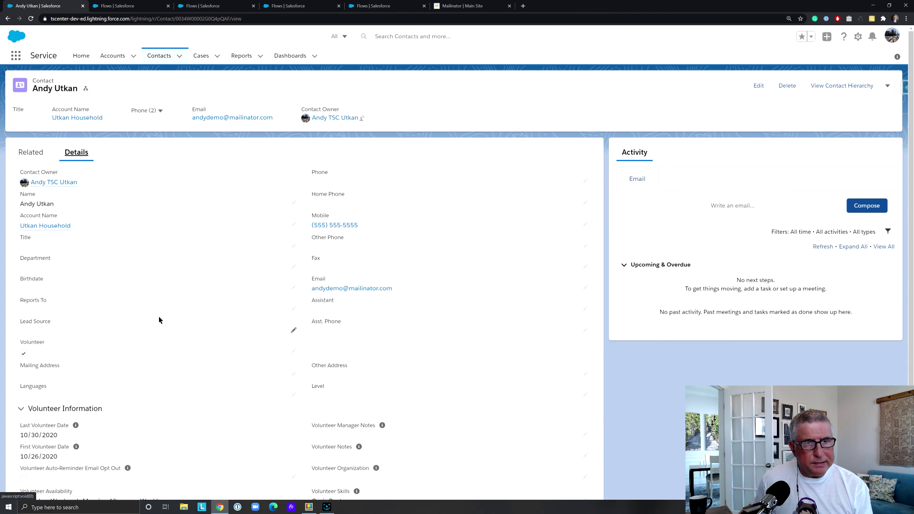
pyautogui.click(201, 56)
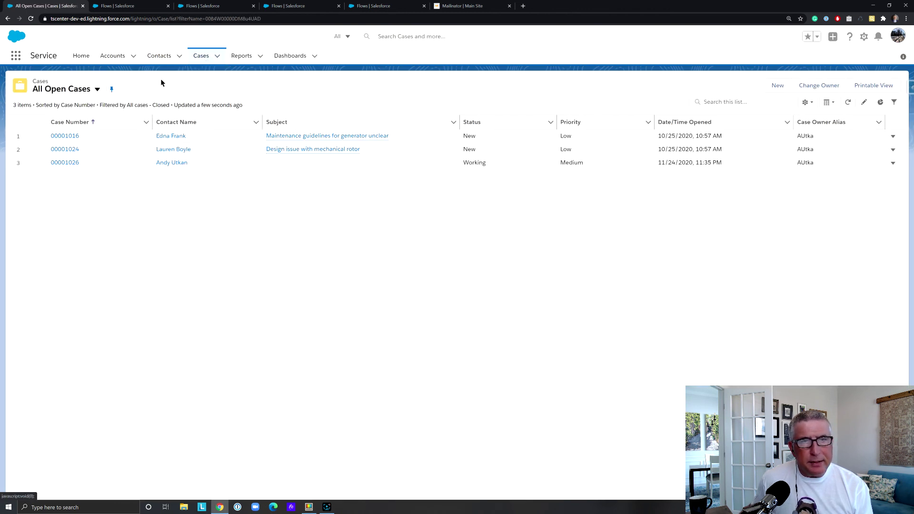
# Create and save a new case for the contact, found by name search, with Case Origin Web
pyautogui.click(779, 87)
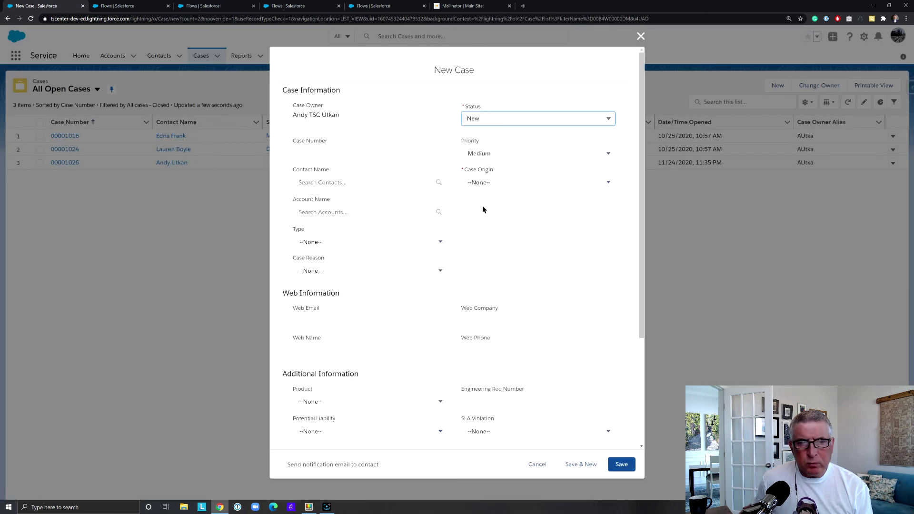
pyautogui.click(338, 183)
pyautogui.write('andy')
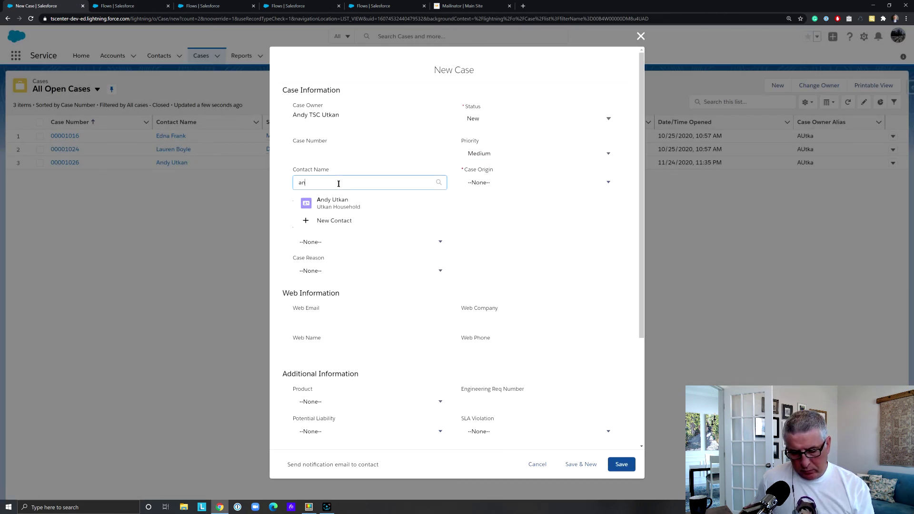
pyautogui.click(354, 218)
pyautogui.click(527, 185)
pyautogui.click(513, 248)
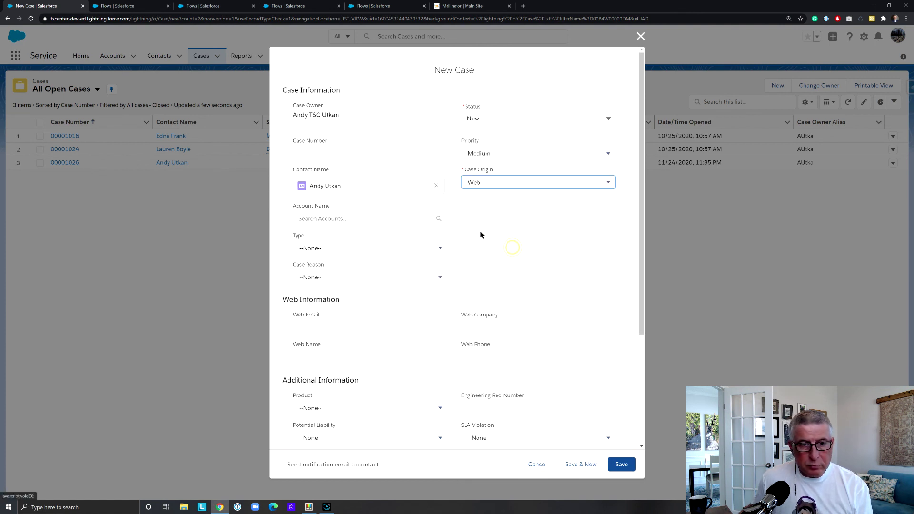
pyautogui.click(620, 467)
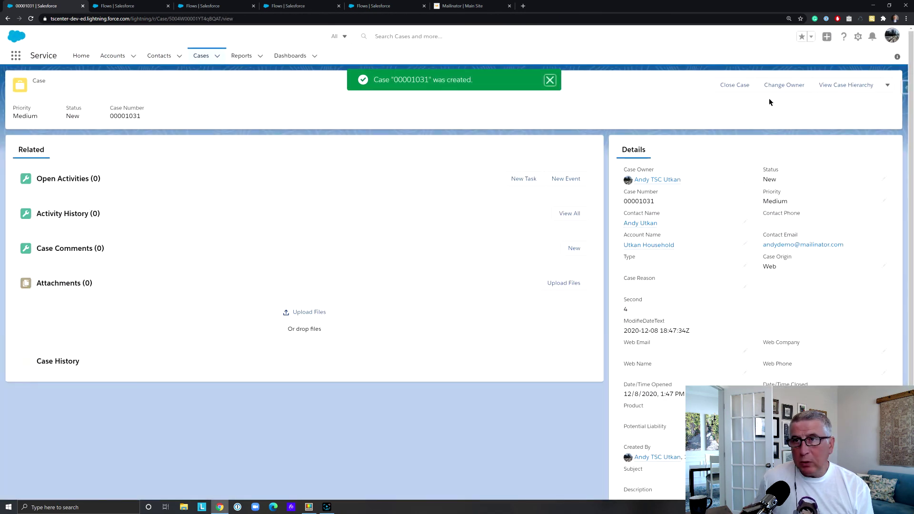
# Close case 00001031, saving its status as Closed
pyautogui.click(742, 88)
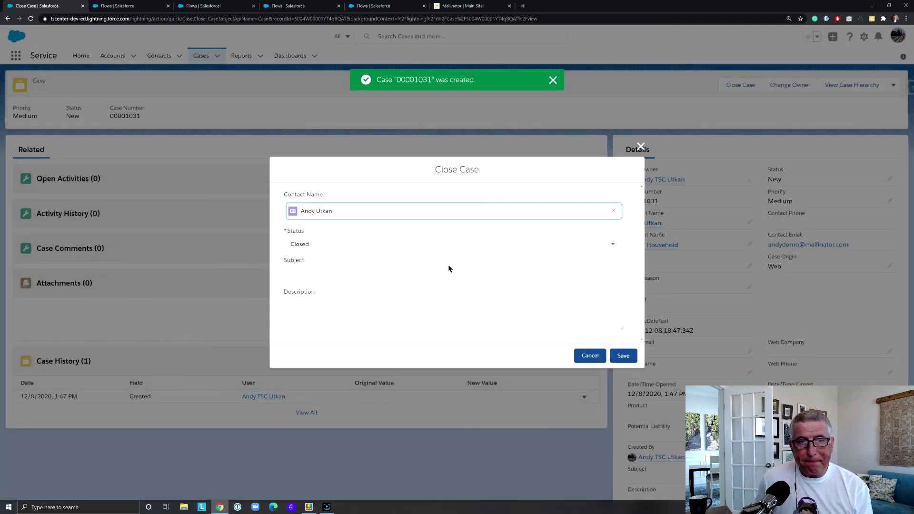
pyautogui.click(623, 357)
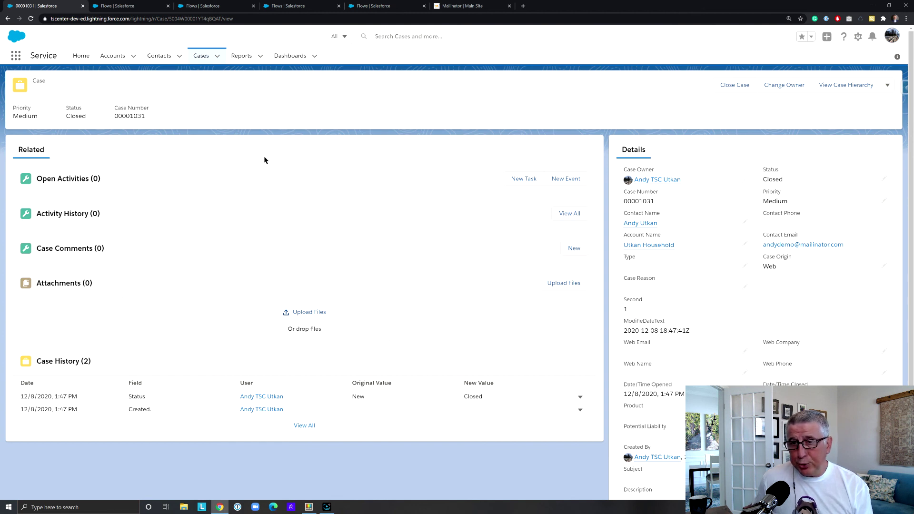
pyautogui.click(157, 62)
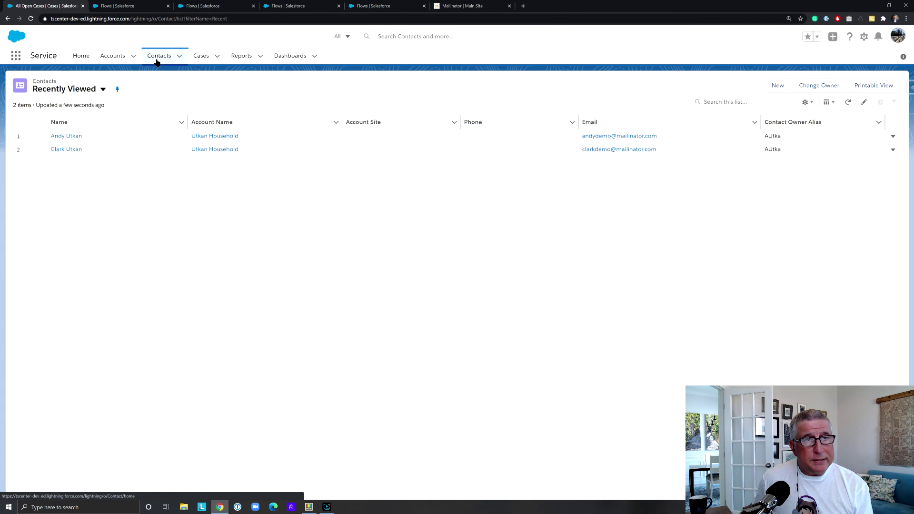
# Verify the contact's Description field now reads 'Survey sent'
pyautogui.click(78, 137)
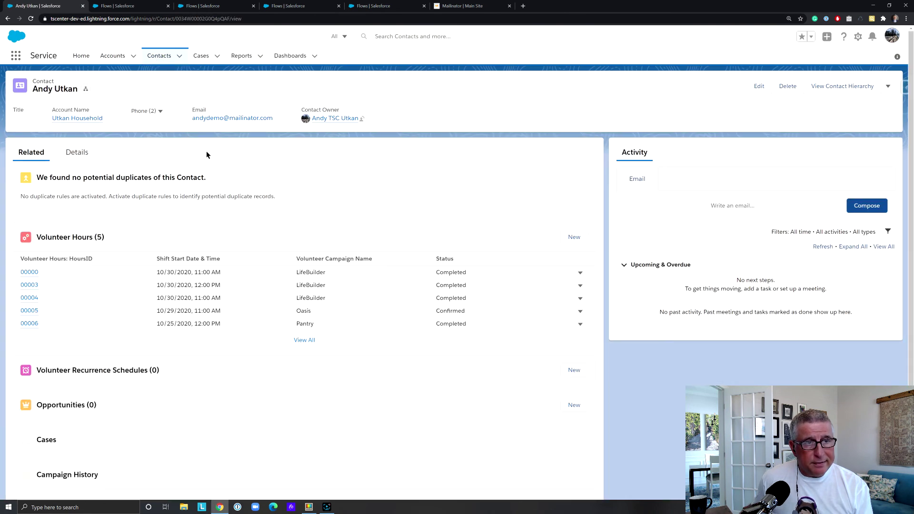
pyautogui.click(80, 155)
pyautogui.scroll(-2, 115, 179)
pyautogui.scroll(-1, 115, 179)
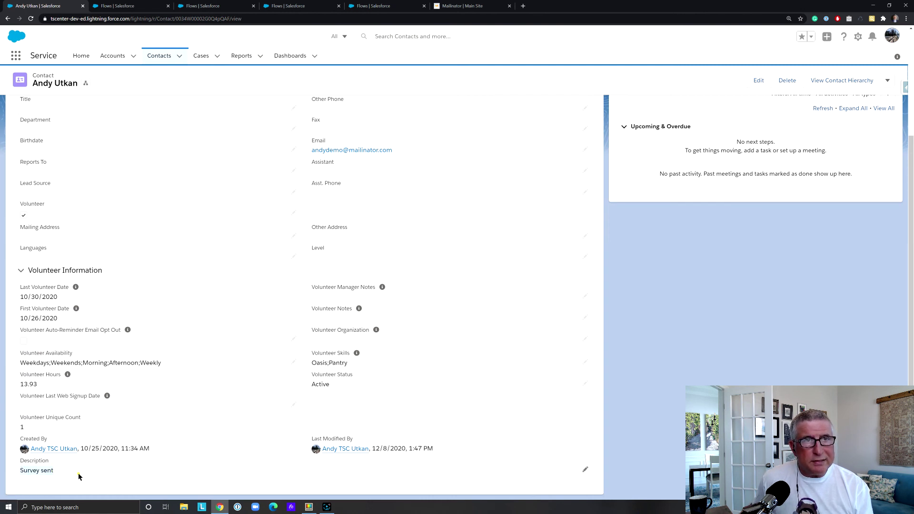
pyautogui.click(461, 6)
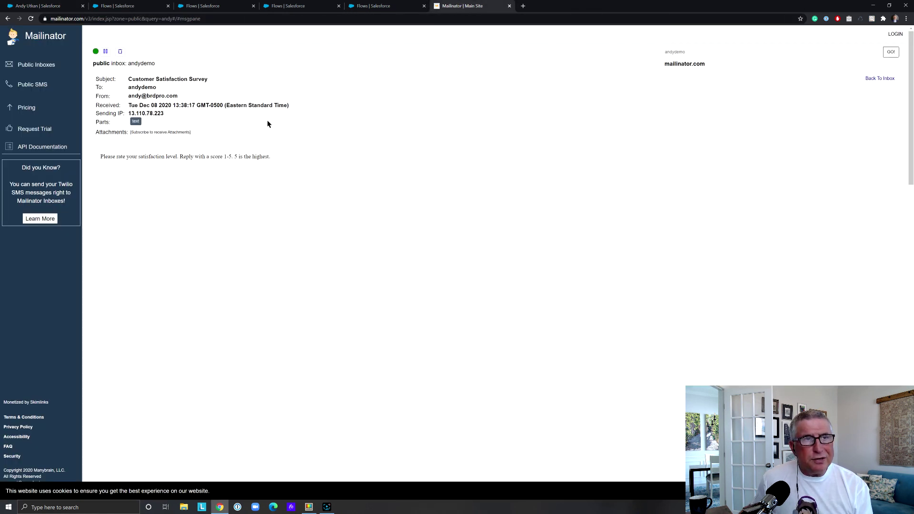
# Refresh Mailinator and read the newest Survey email asking for a 1–5 satisfaction rating
pyautogui.click(890, 52)
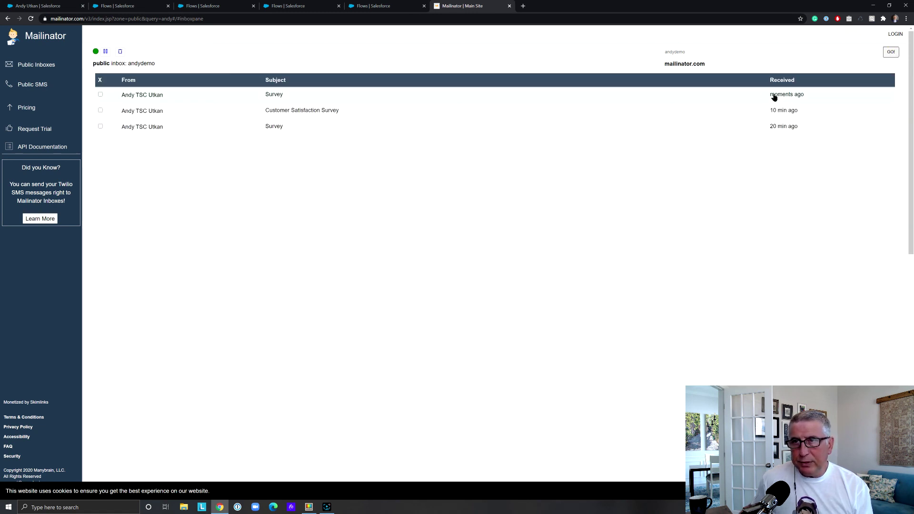
pyautogui.click(276, 95)
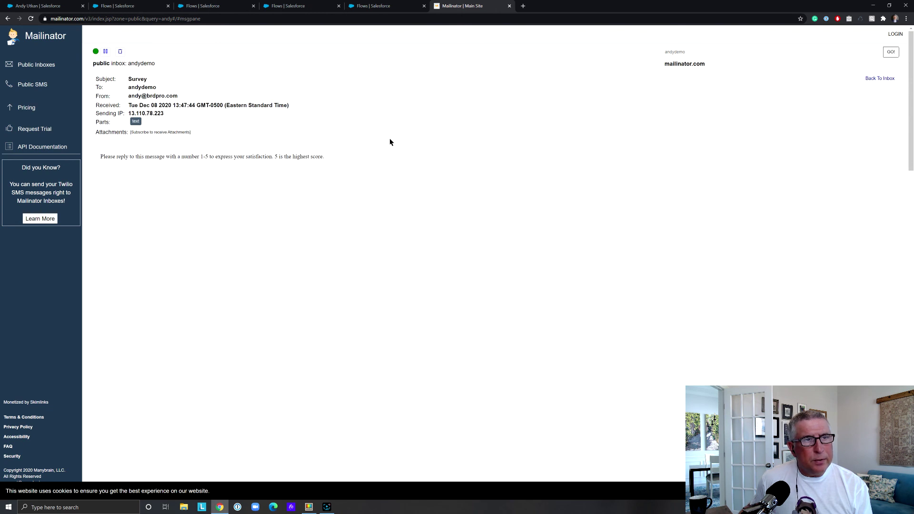
pyautogui.moveTo(106, 157); pyautogui.dragTo(337, 156)
pyautogui.click(337, 156)
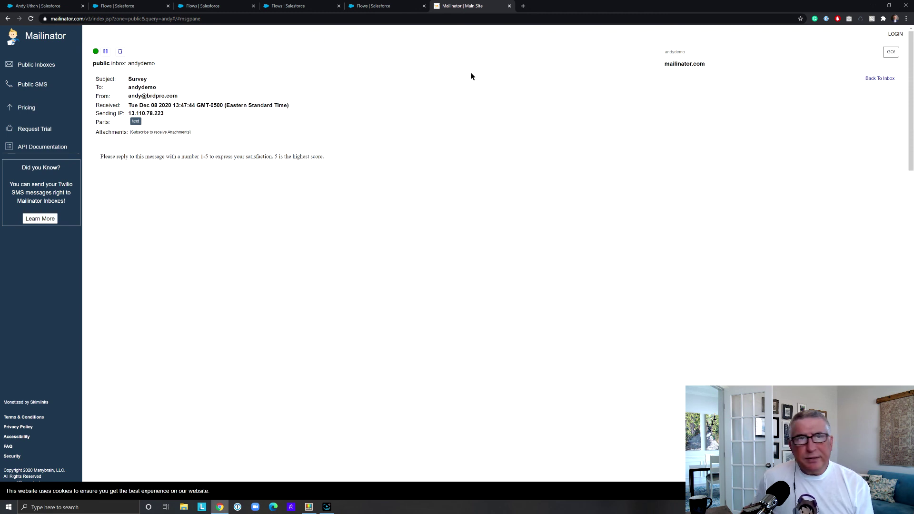
pyautogui.click(8, 19)
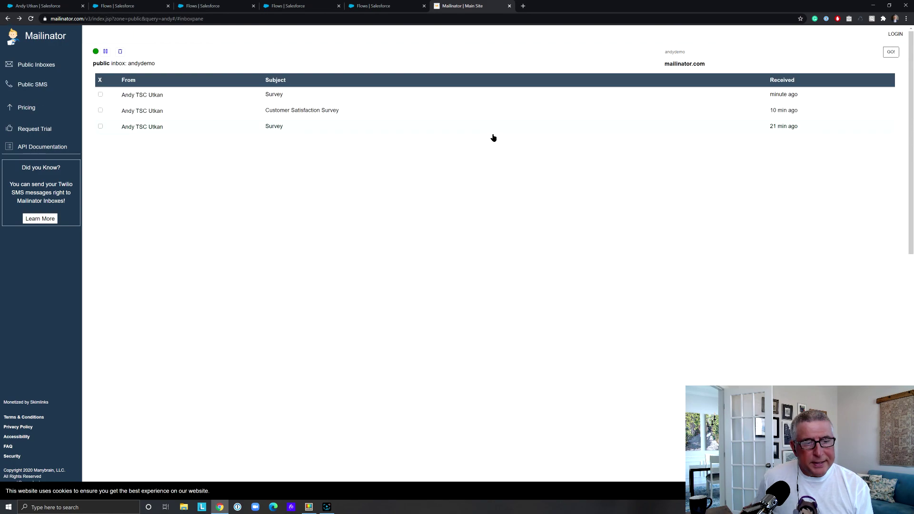